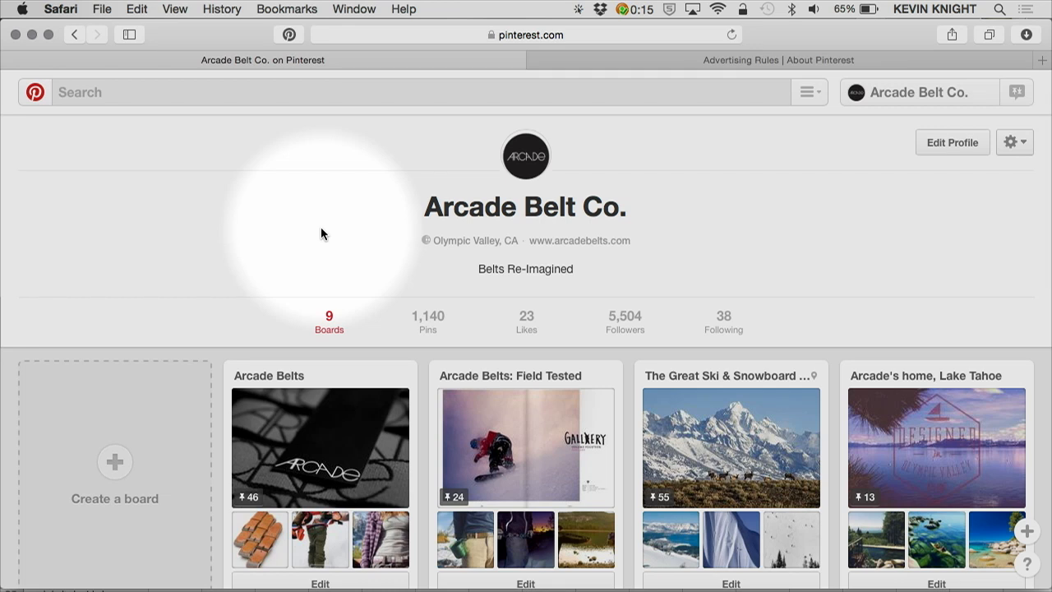
# Open the account's Promoted Pins campaign dashboard and start a new promotion
pyautogui.scroll(-1, 320, 234)
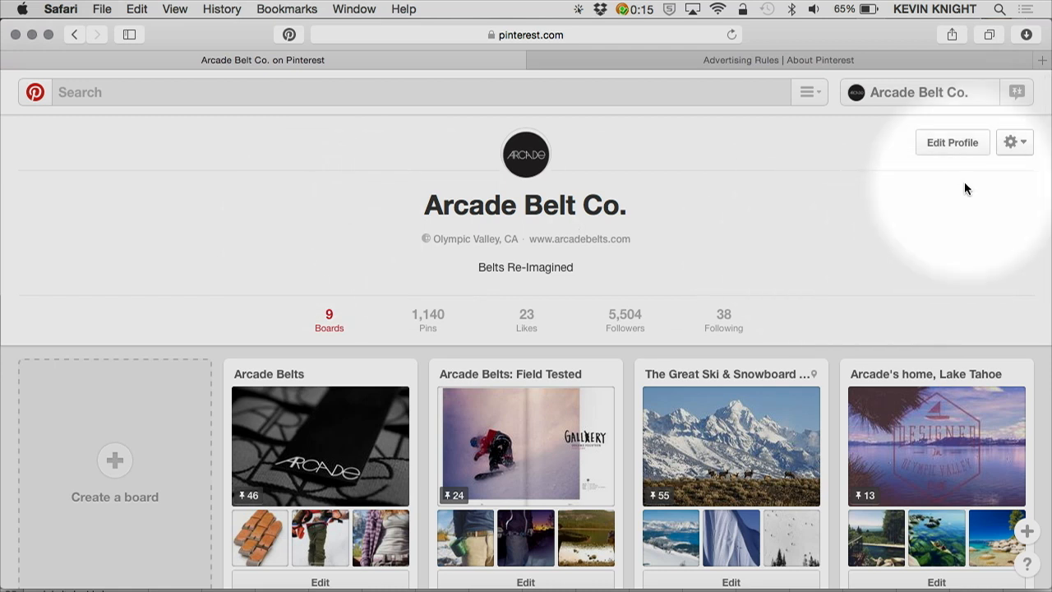
pyautogui.click(1017, 145)
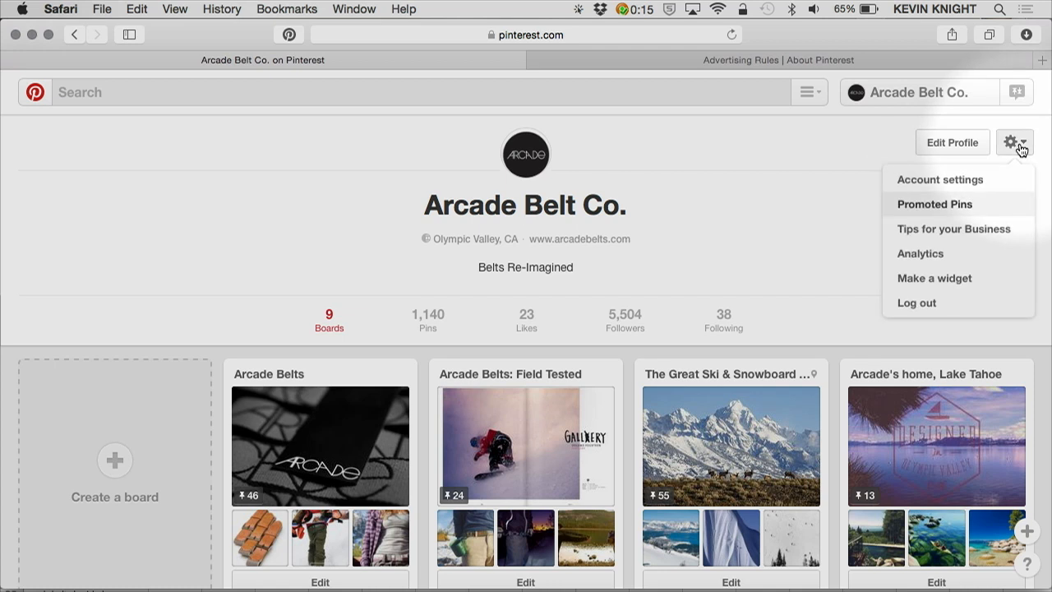
pyautogui.click(973, 210)
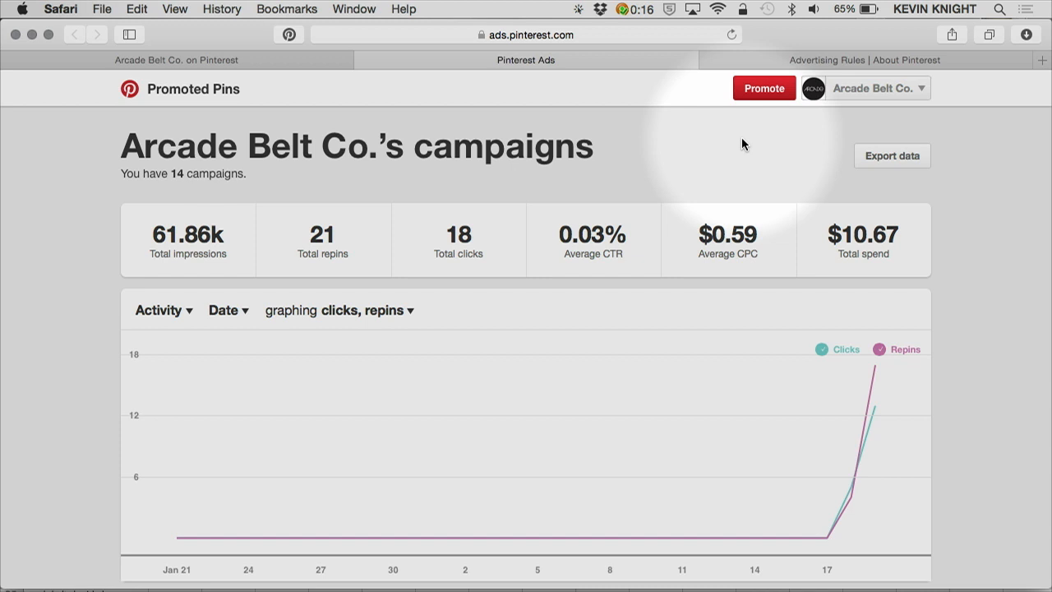
pyautogui.click(754, 95)
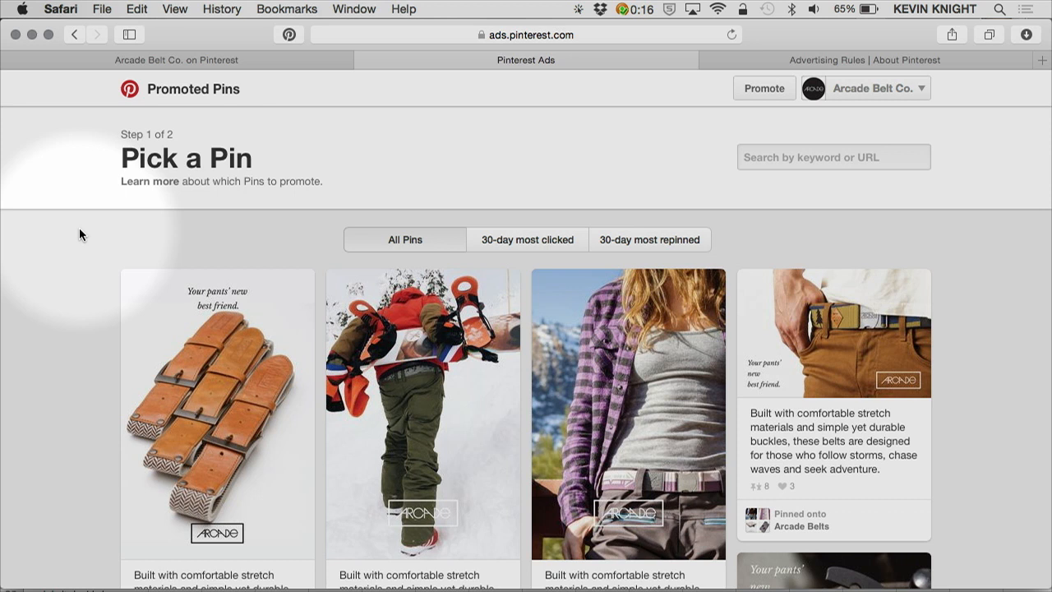
# Look through the business's pins offered for promotion in the Pick a Pin step
pyautogui.scroll(-5, 78, 230)
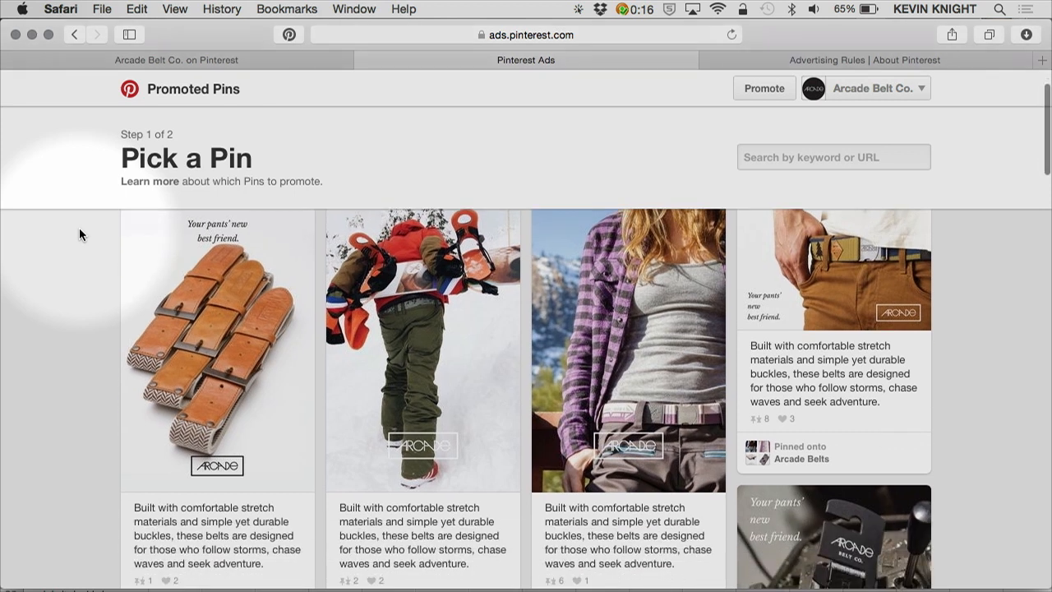
pyautogui.scroll(-3, 79, 234)
pyautogui.scroll(3, 78, 234)
pyautogui.scroll(5, 79, 233)
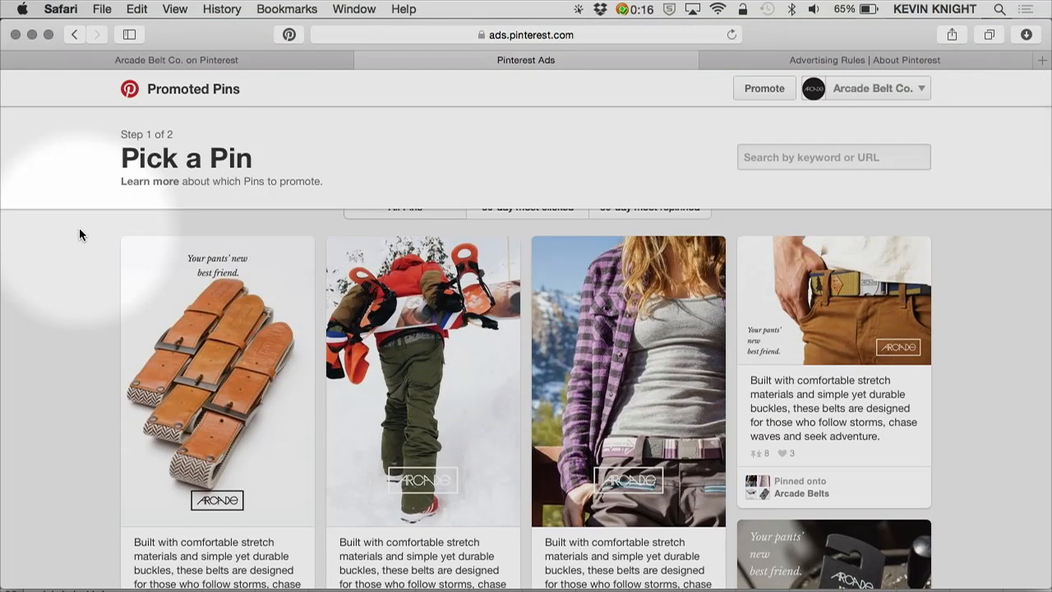
pyautogui.scroll(1, 79, 230)
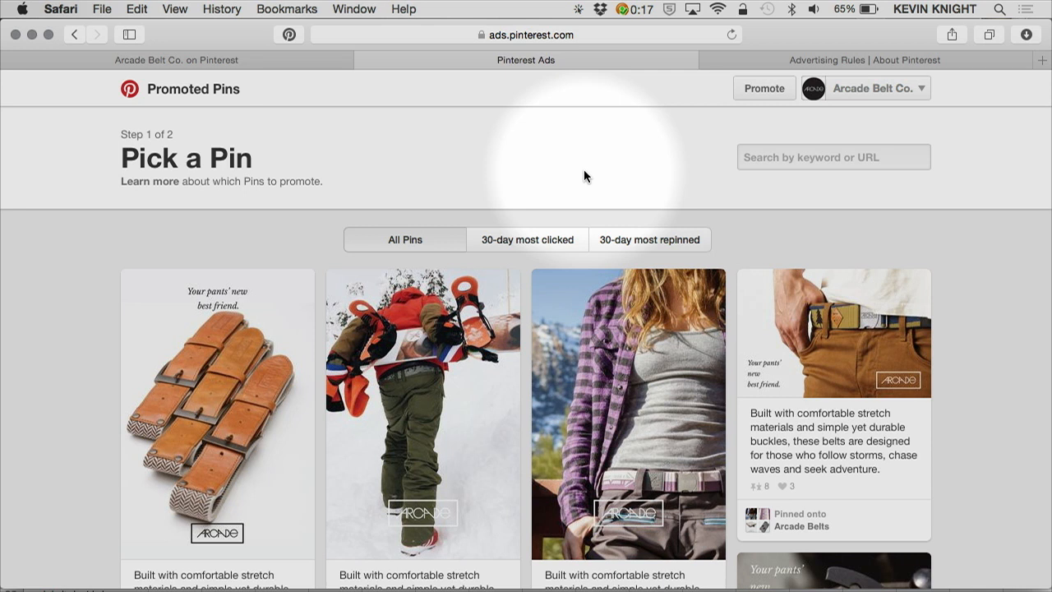
pyautogui.scroll(-2, 76, 253)
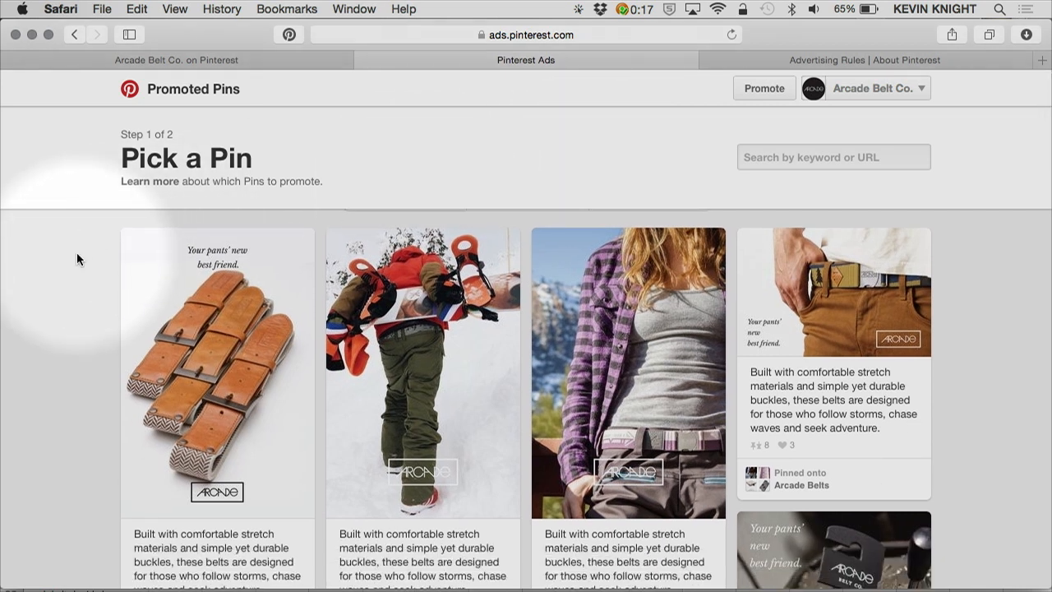
pyautogui.scroll(-1, 77, 259)
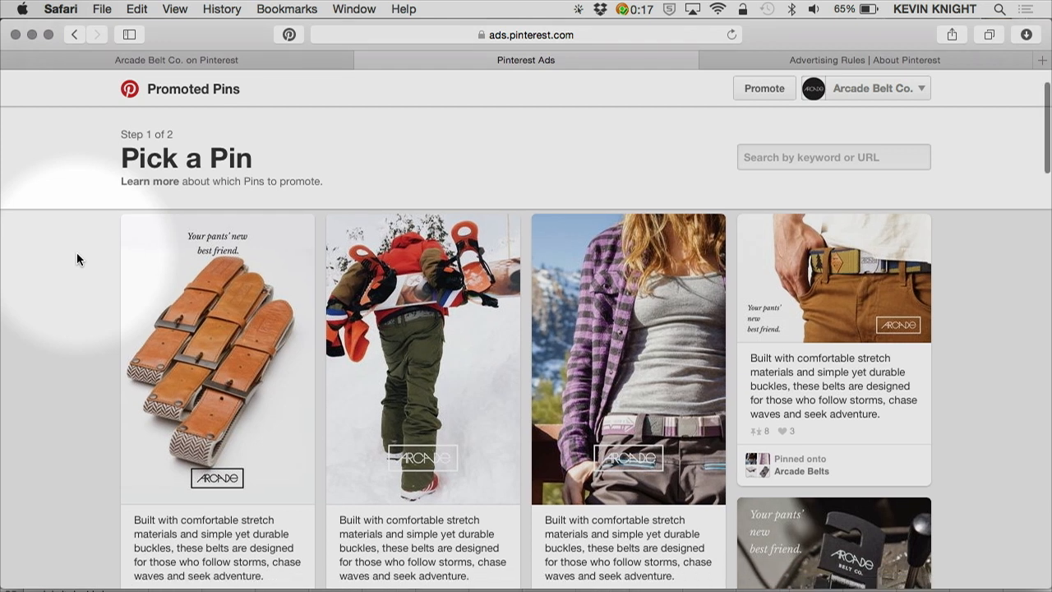
pyautogui.scroll(-2, 77, 259)
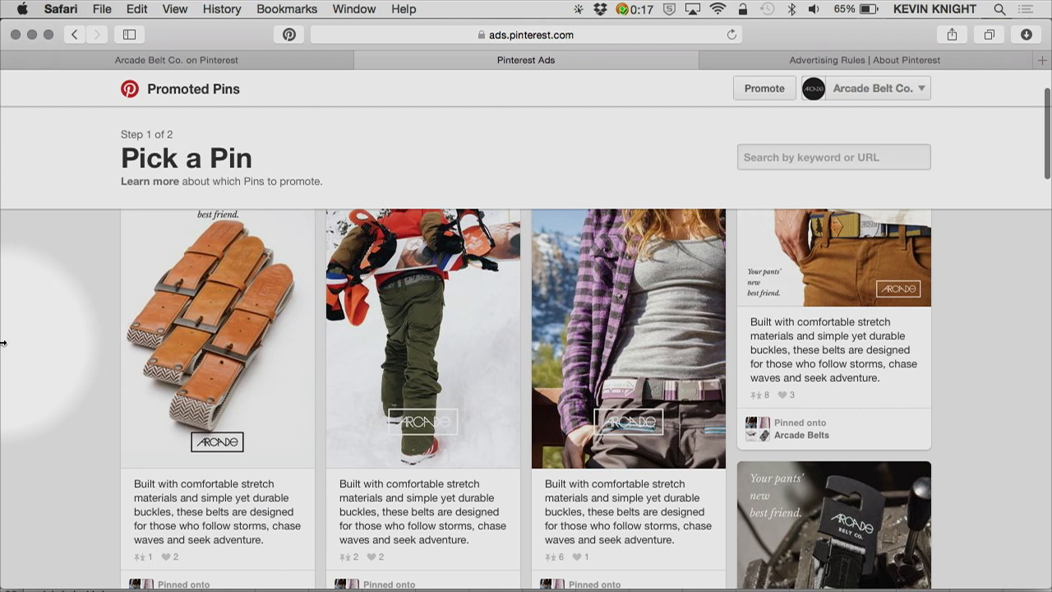
pyautogui.scroll(2, 70, 346)
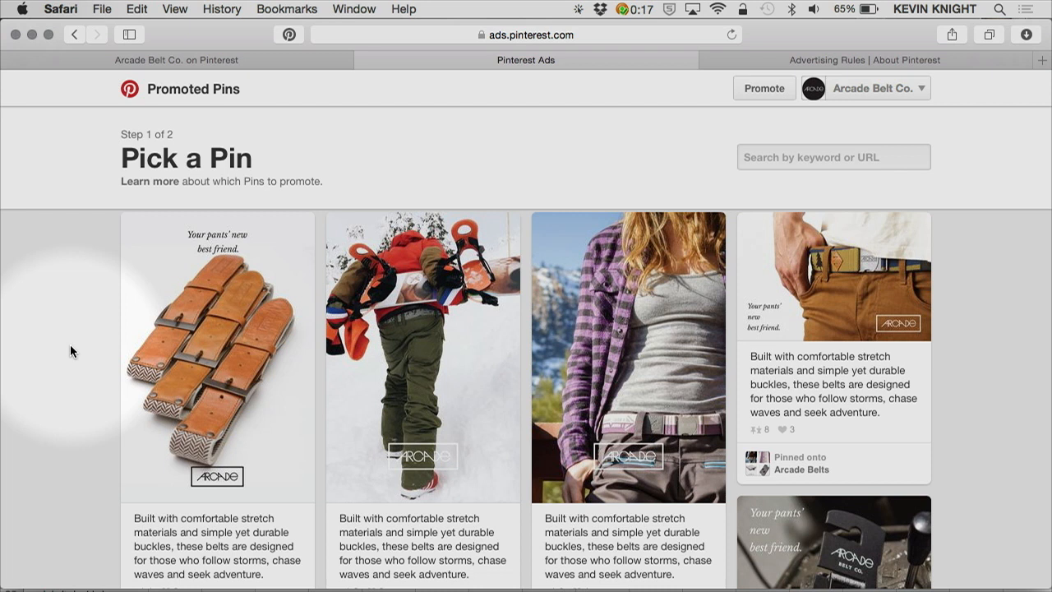
pyautogui.scroll(2, 70, 351)
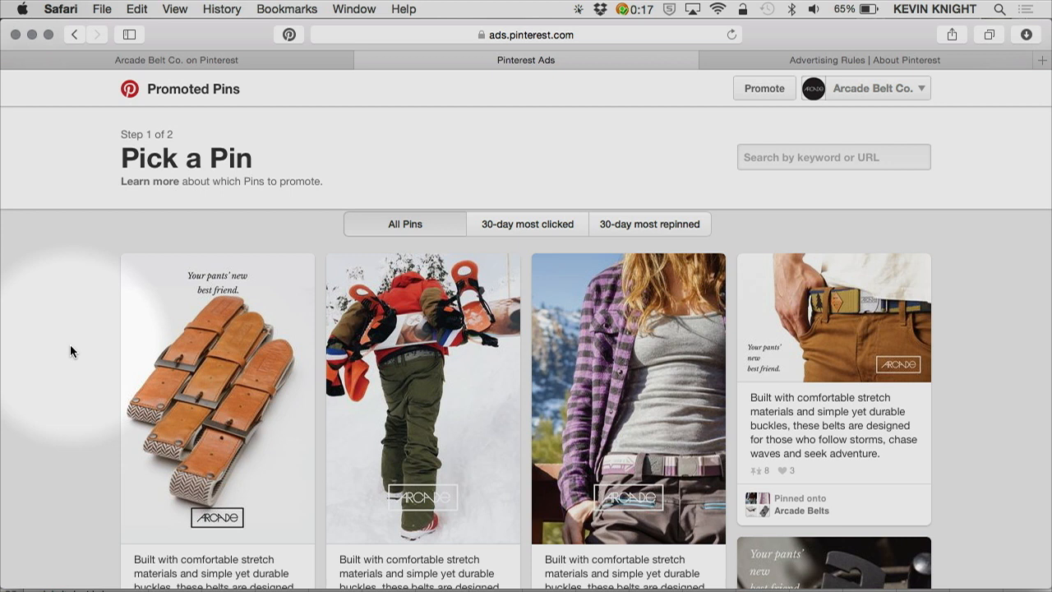
# Review Pinterest's Advertising Rules page, including its principles and the pin image and description rules
pyautogui.click(949, 61)
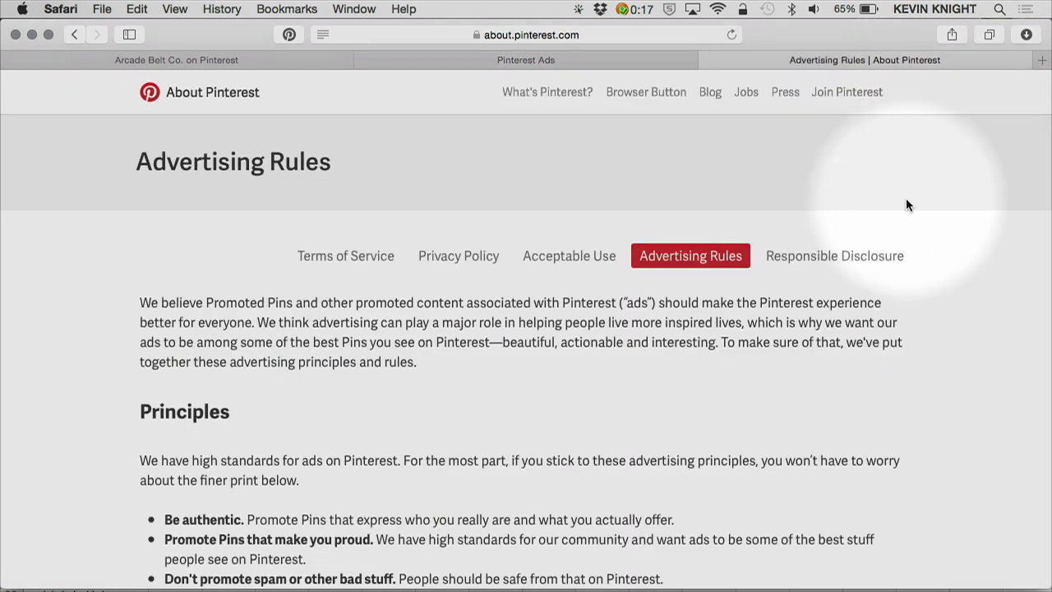
pyautogui.scroll(-5, 906, 204)
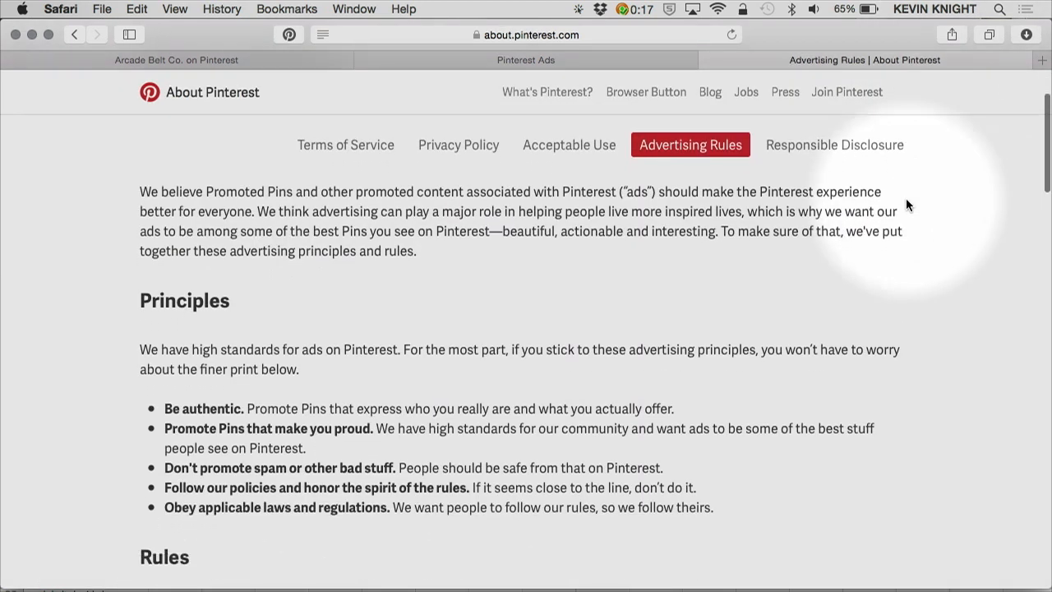
pyautogui.scroll(-7, 907, 205)
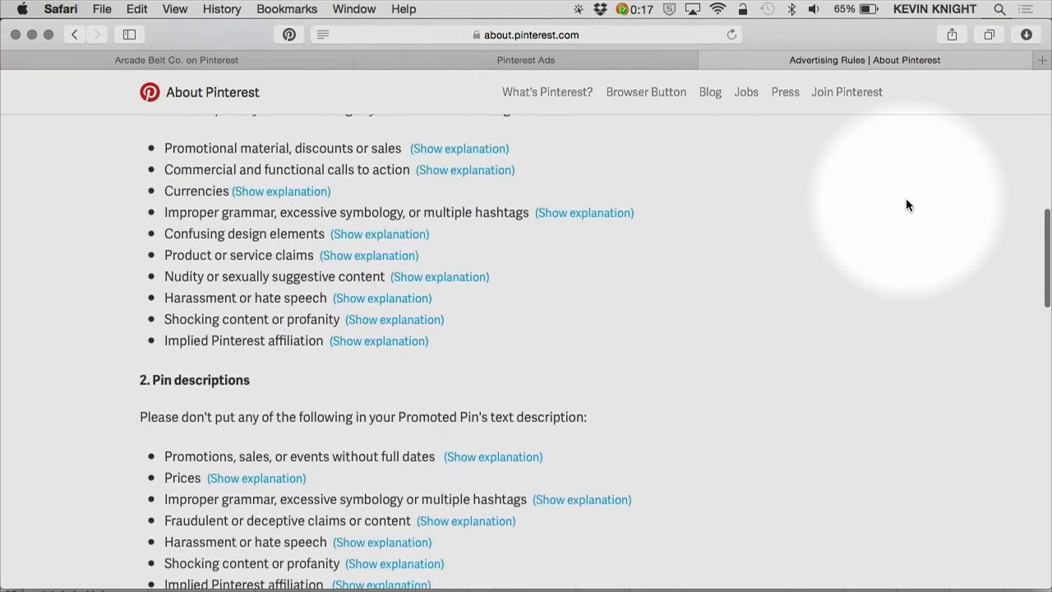
pyautogui.scroll(7, 907, 205)
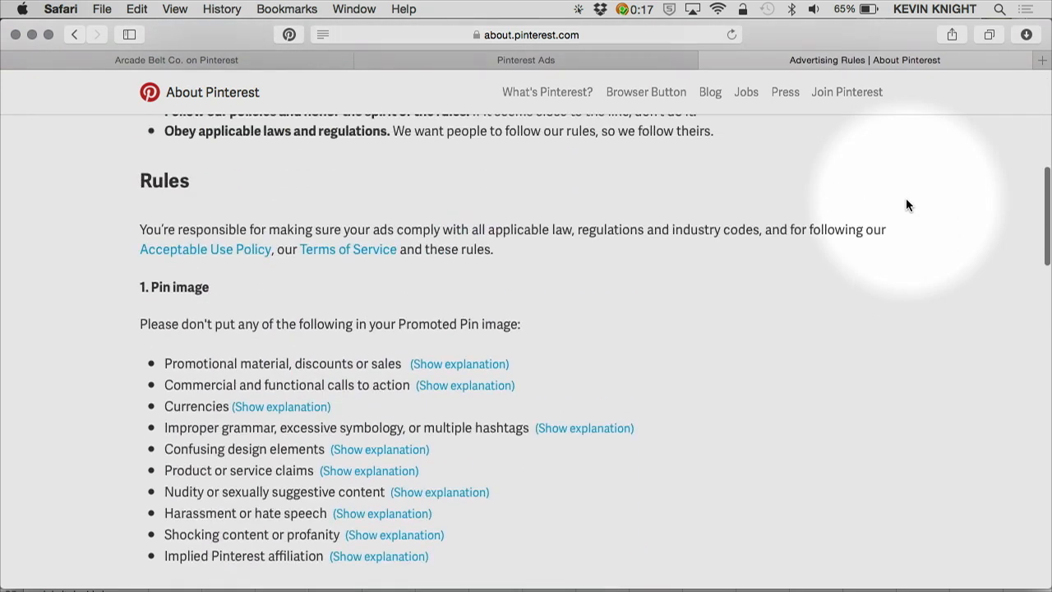
pyautogui.scroll(4, 907, 205)
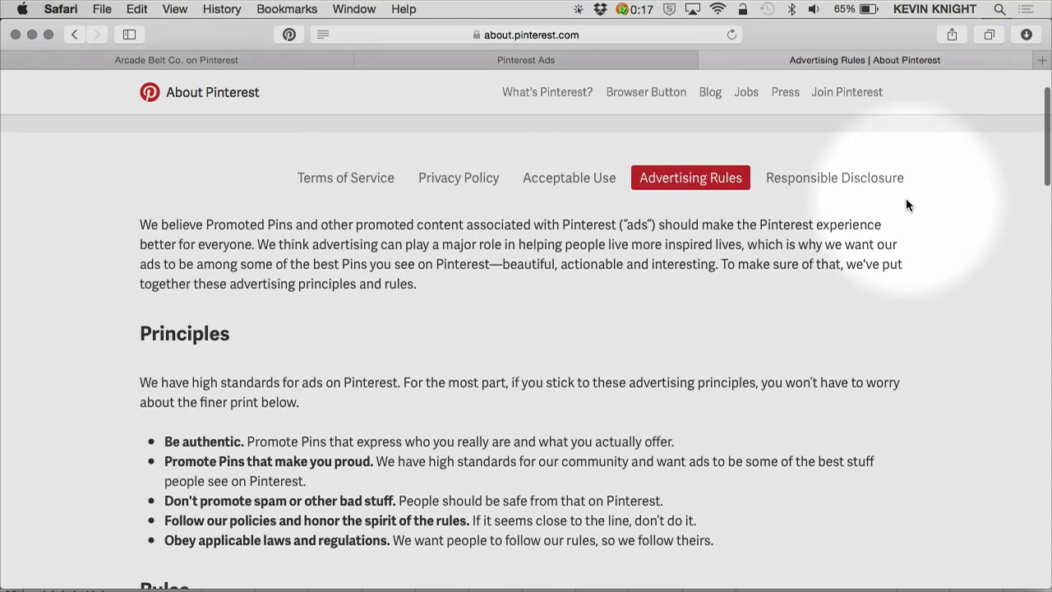
pyautogui.scroll(2, 905, 198)
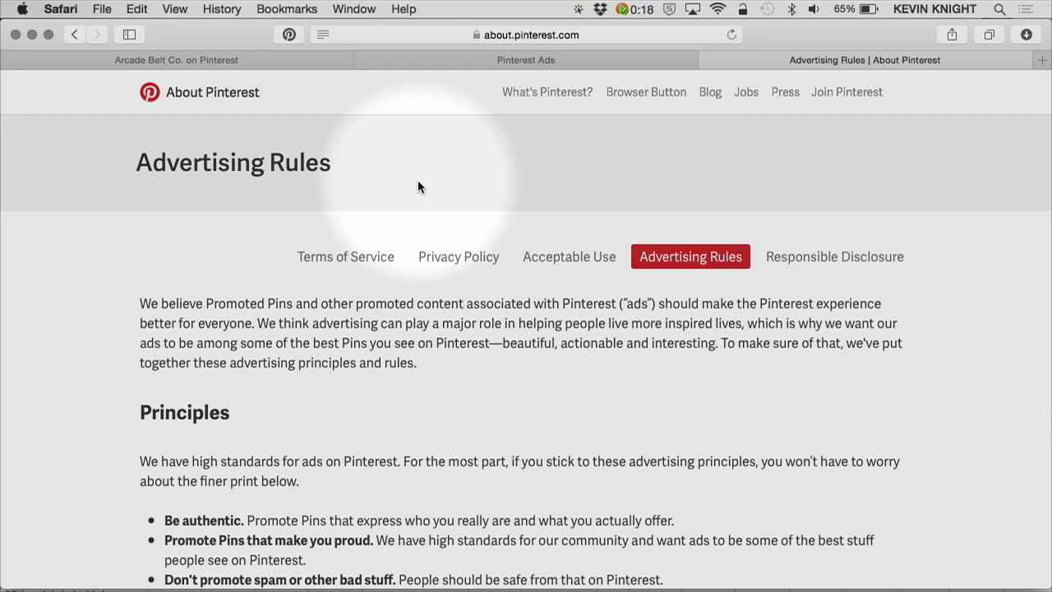
# Return to the Pinterest Ads pin selection and choose the pin with the three tan leather belts for promotion
pyautogui.click(523, 61)
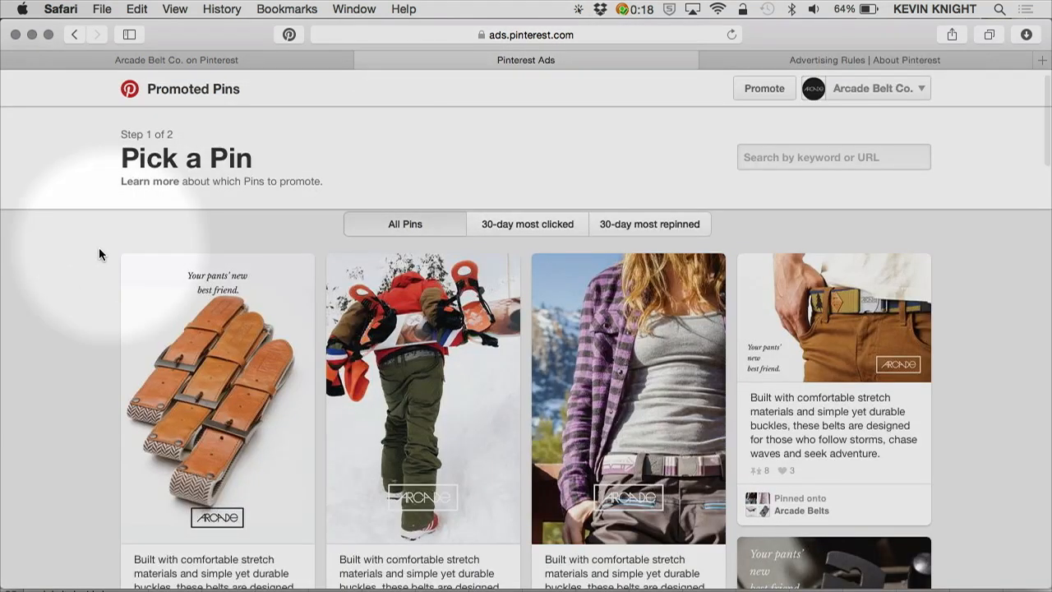
pyautogui.moveTo(176, 360)
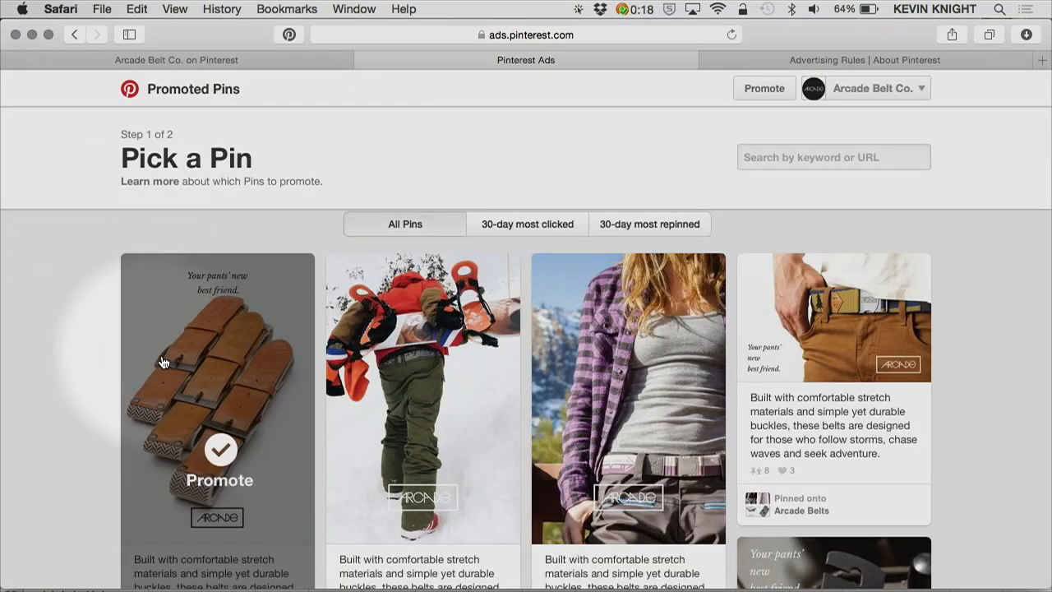
pyautogui.scroll(-1, 214, 358)
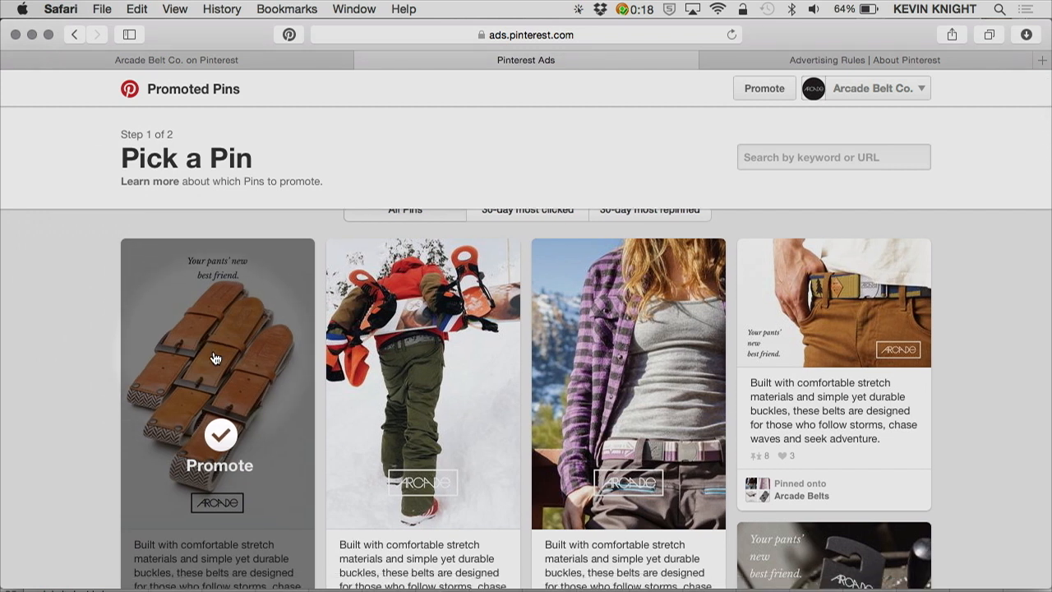
pyautogui.scroll(-2, 214, 359)
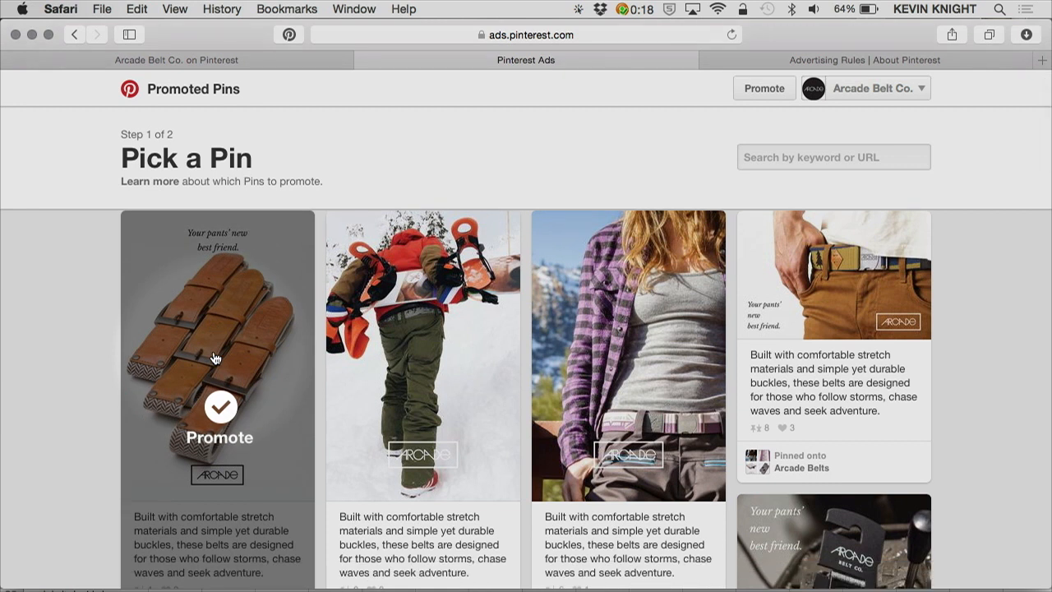
pyautogui.click(214, 359)
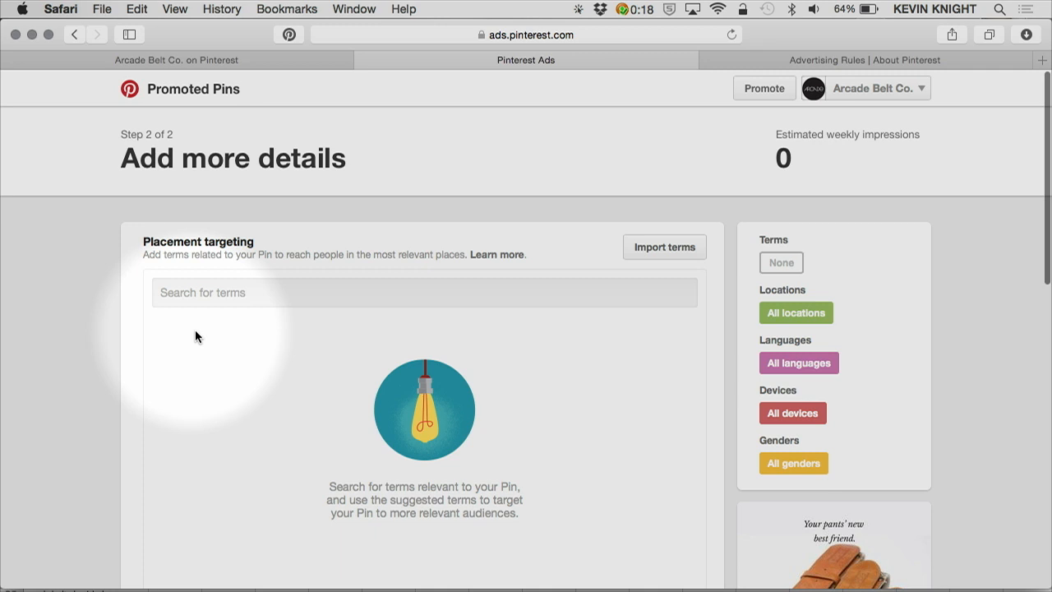
# Examine the campaign details form, including audience options, maximum CPC bid, pin preview and targeting summary
pyautogui.scroll(-8, 195, 336)
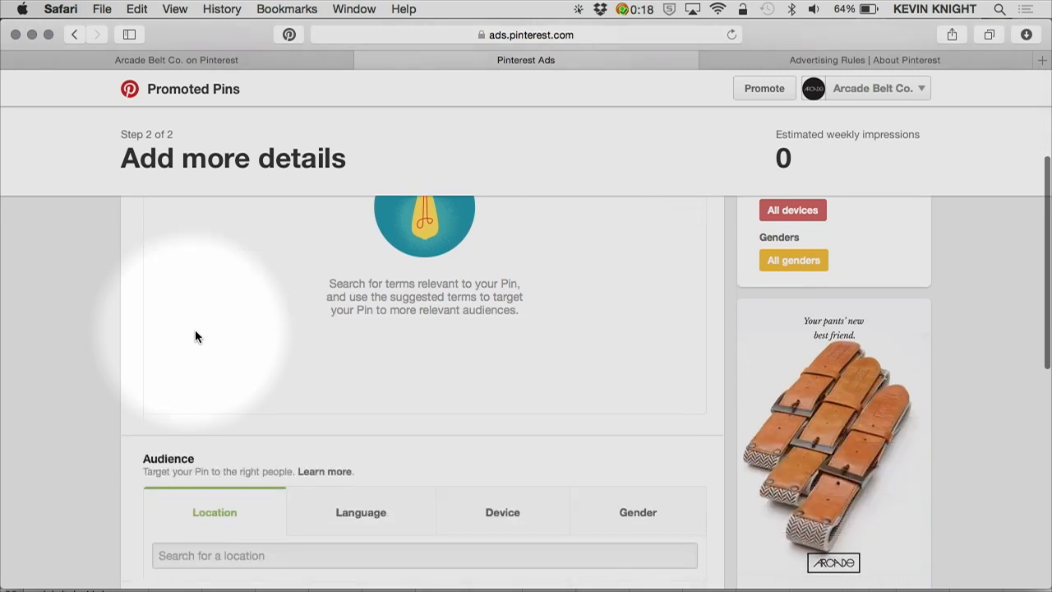
pyautogui.scroll(-2, 195, 330)
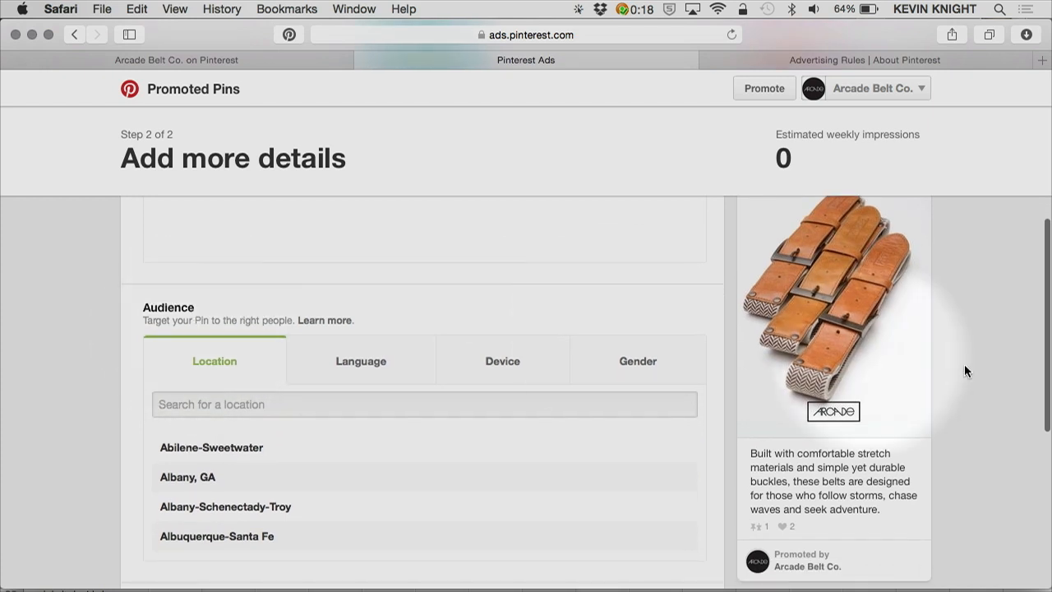
pyautogui.scroll(-3, 823, 346)
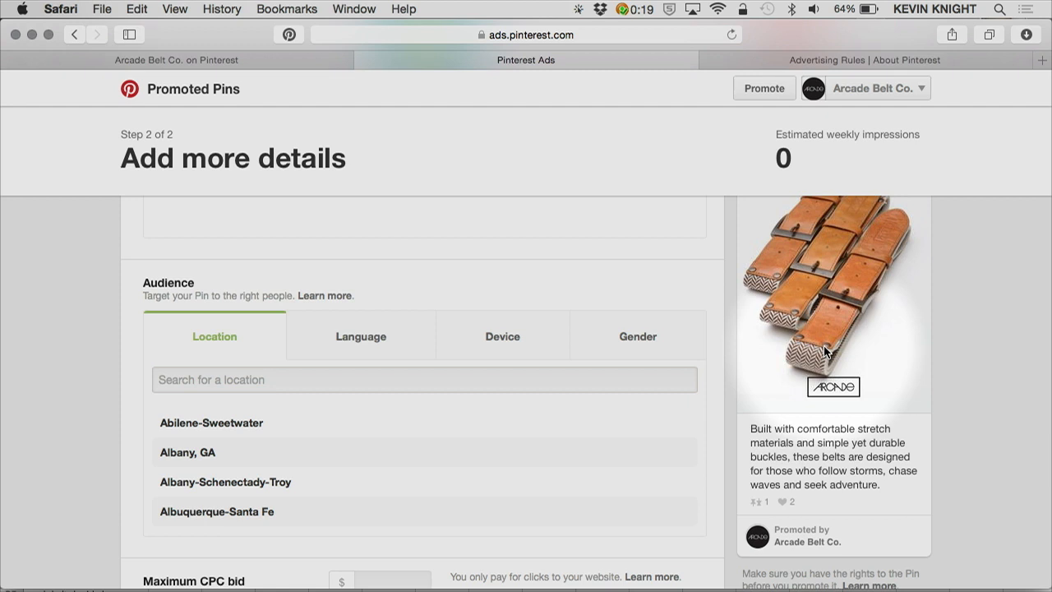
pyautogui.scroll(2, 824, 351)
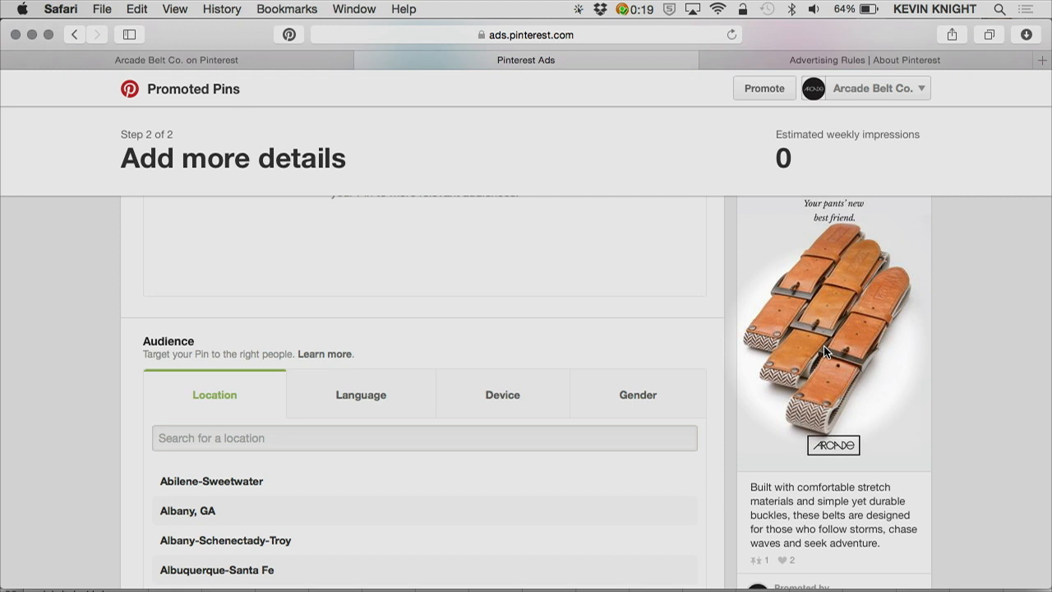
pyautogui.scroll(1, 823, 345)
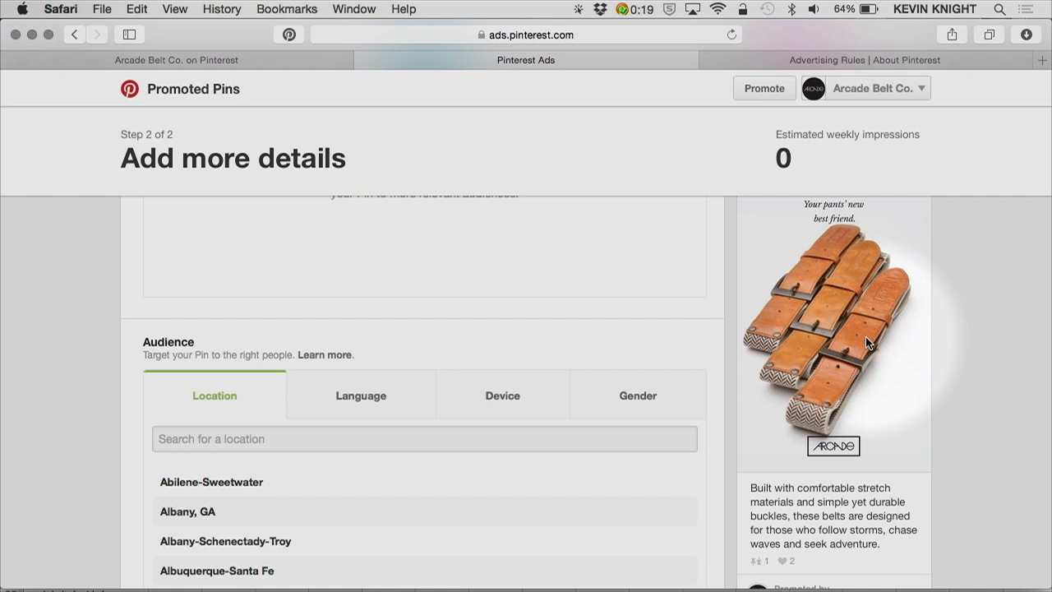
pyautogui.scroll(1, 865, 336)
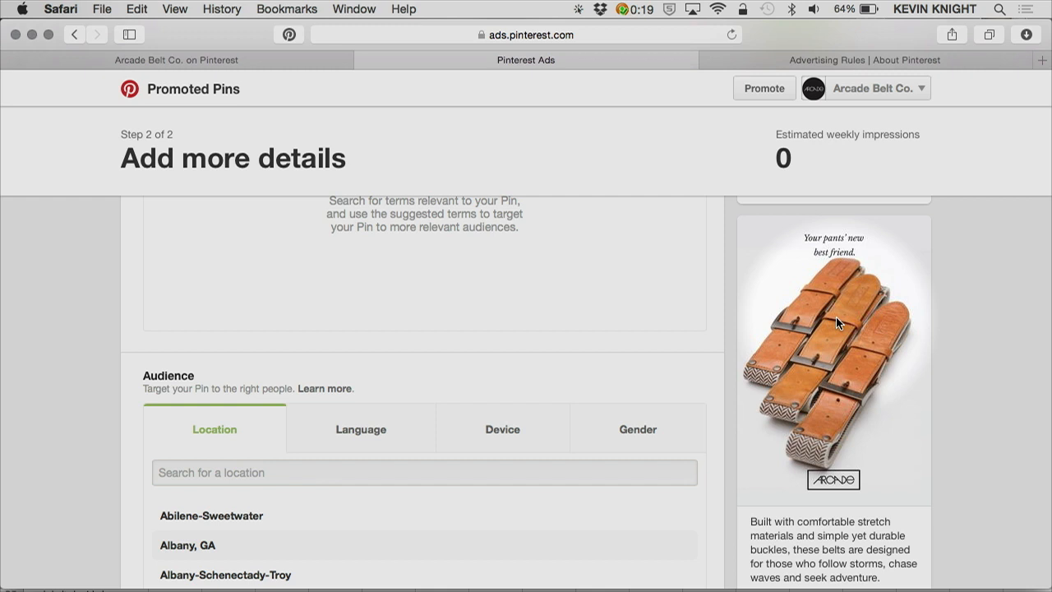
pyautogui.scroll(5, 836, 316)
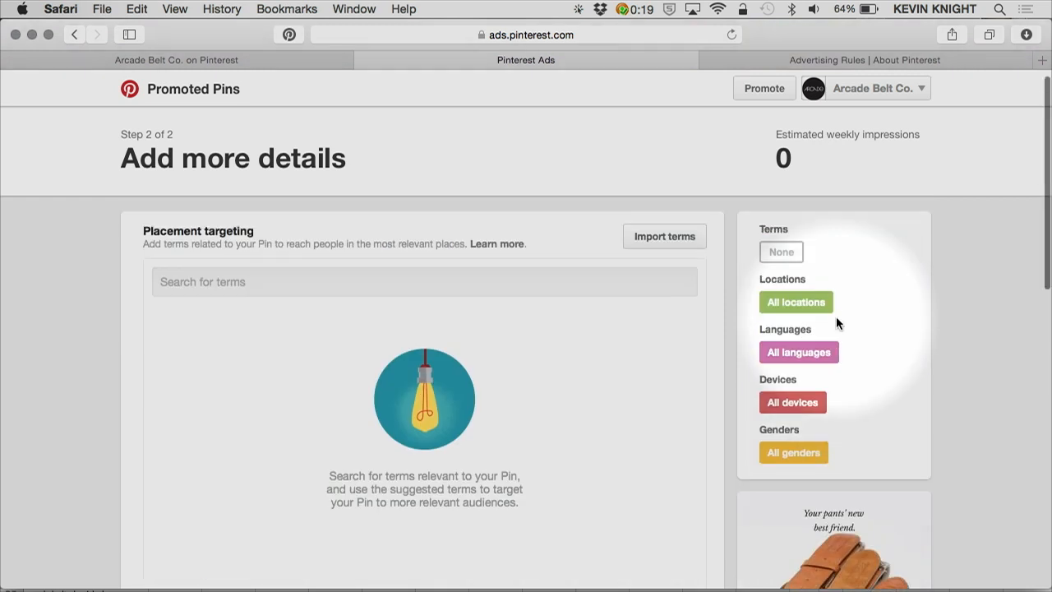
pyautogui.rightClick(836, 316)
# Search the placement targeting terms for "spring fashion" and pick the suggestion "spring fashion outfits"
pyautogui.click(187, 282)
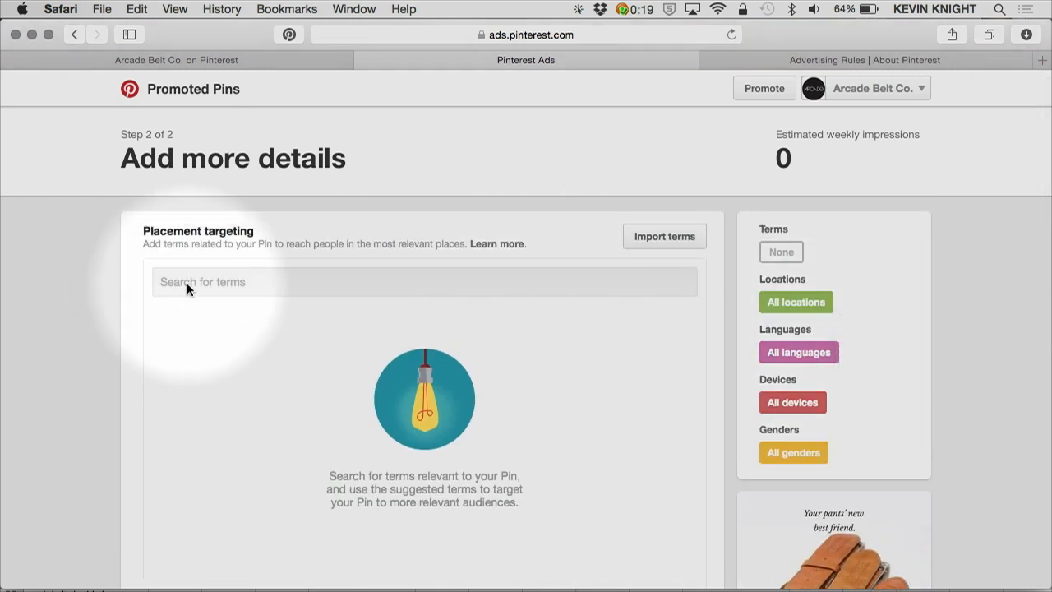
pyautogui.click(187, 283)
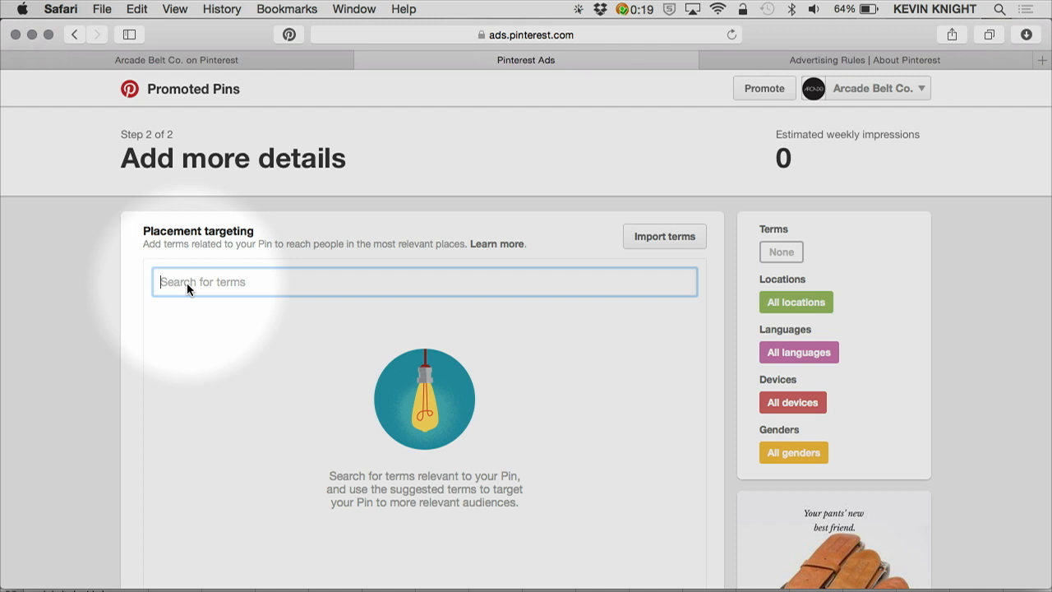
pyautogui.write('spring ')
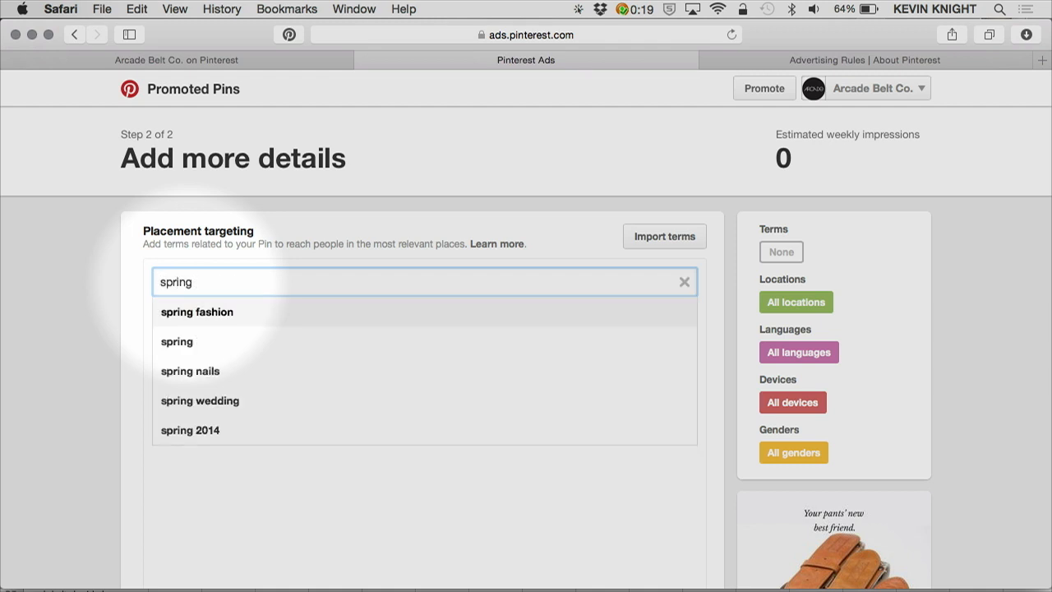
pyautogui.write('fashion')
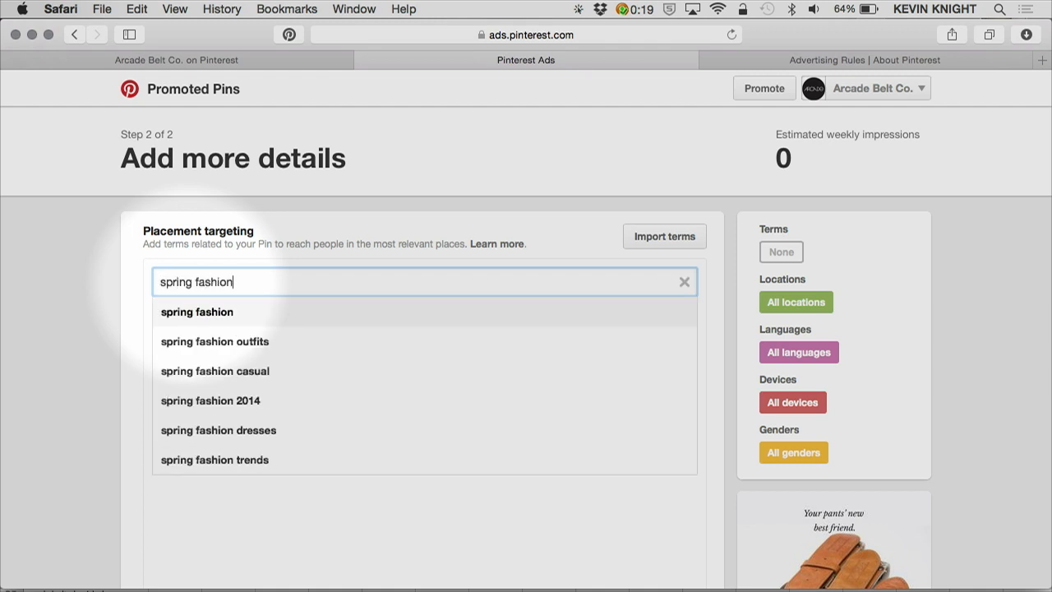
pyautogui.click(185, 344)
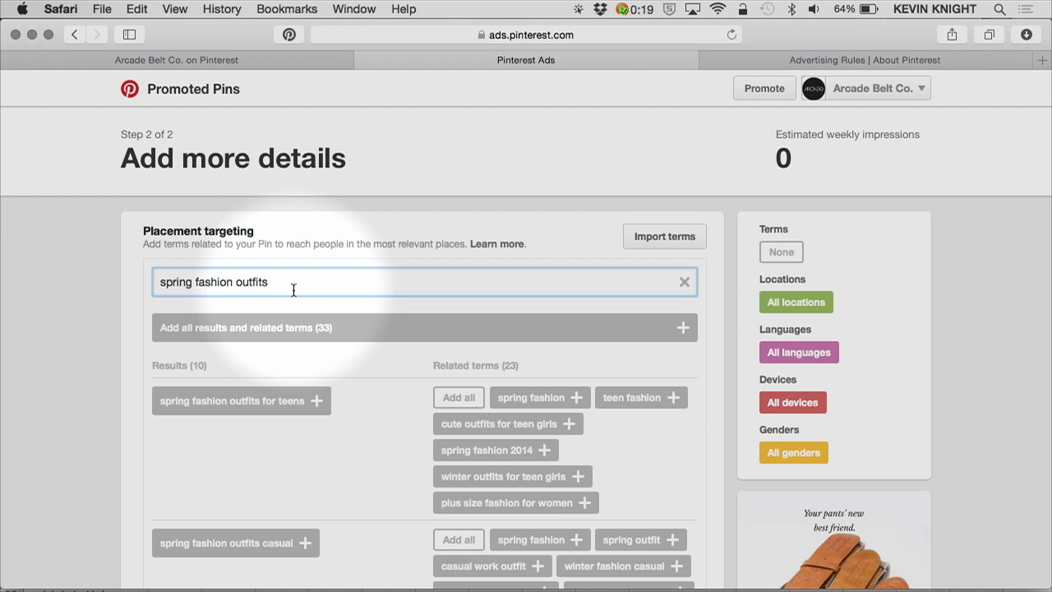
# Try adding the related term "cute outfits for teen girls" to the placement targeting, removing it again from the selected terms
pyautogui.scroll(-2, 219, 394)
pyautogui.scroll(1, 219, 399)
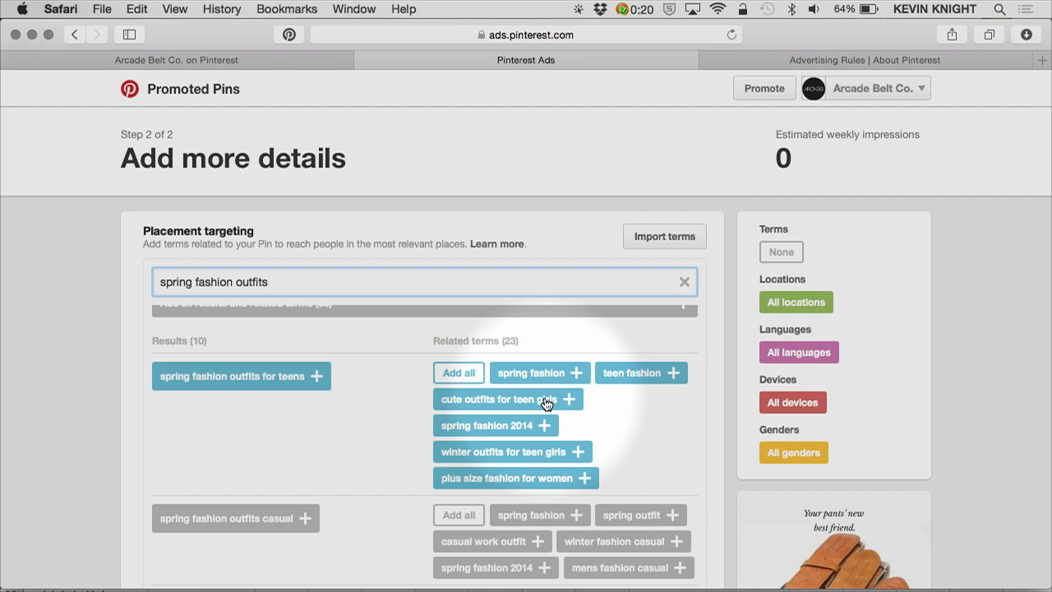
pyautogui.click(546, 402)
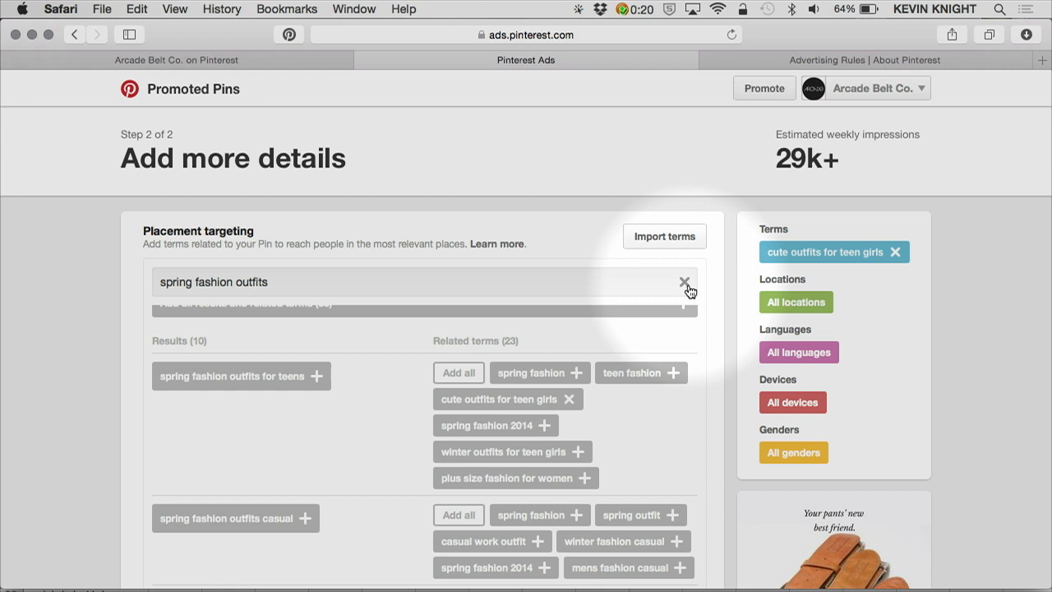
pyautogui.click(899, 255)
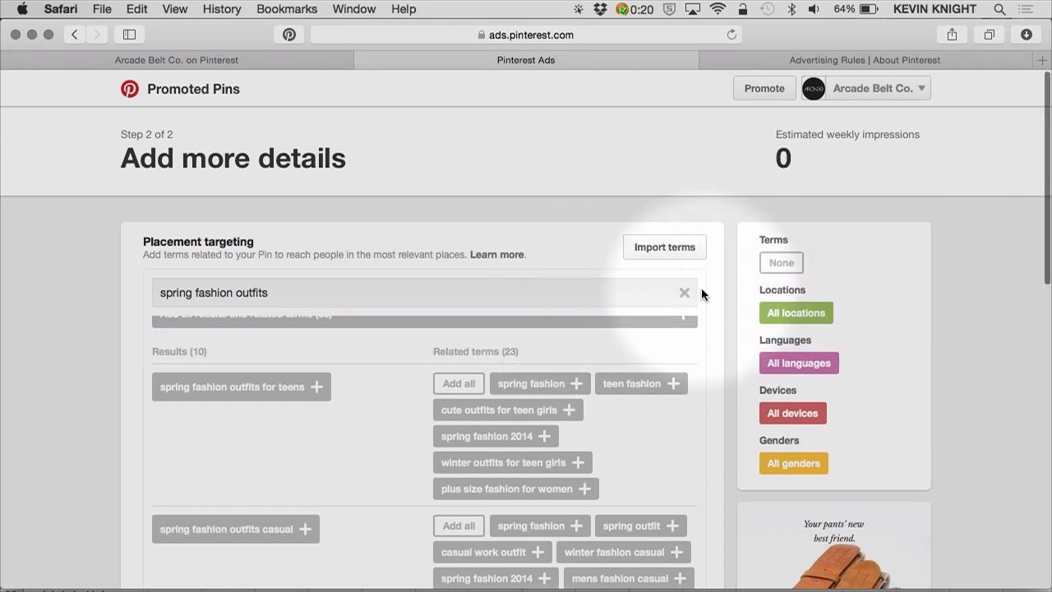
# Search the placement targeting terms for "spring fashion" and add all results and related terms
pyautogui.click(686, 296)
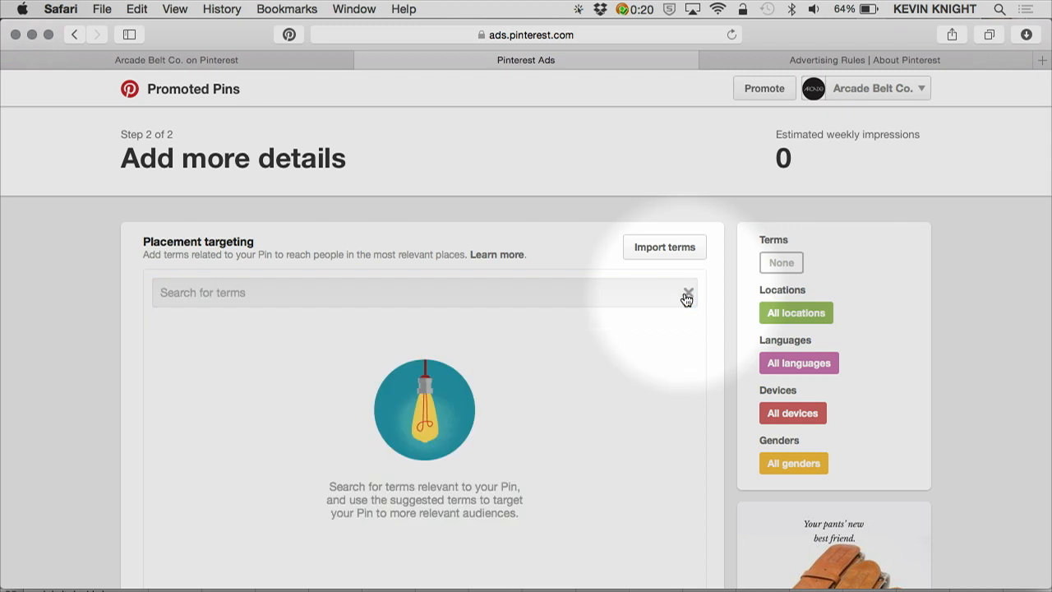
pyautogui.click(622, 293)
pyautogui.write('spring fashion')
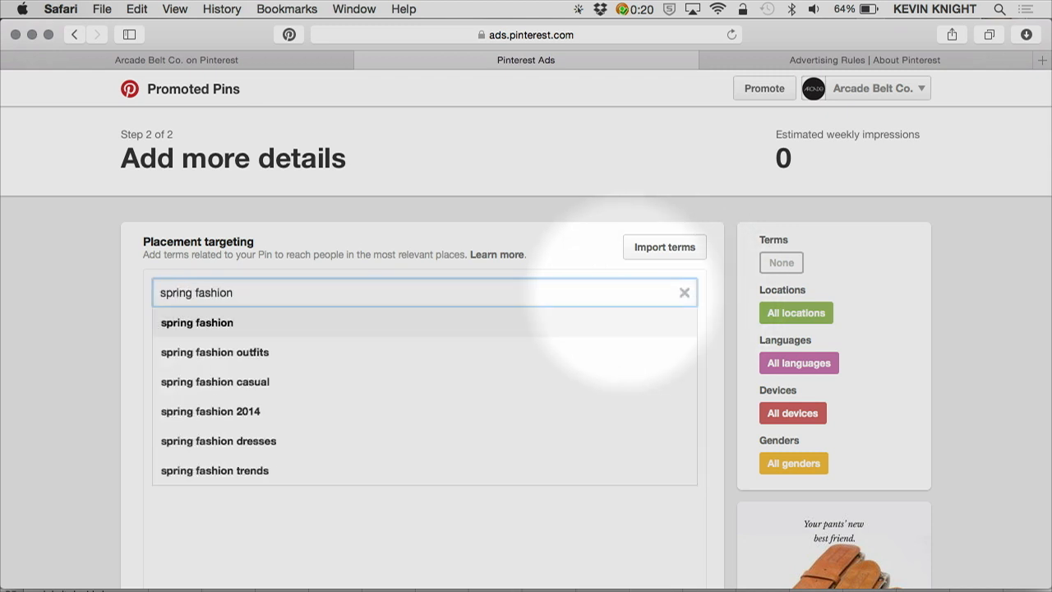
pyautogui.press('Return')
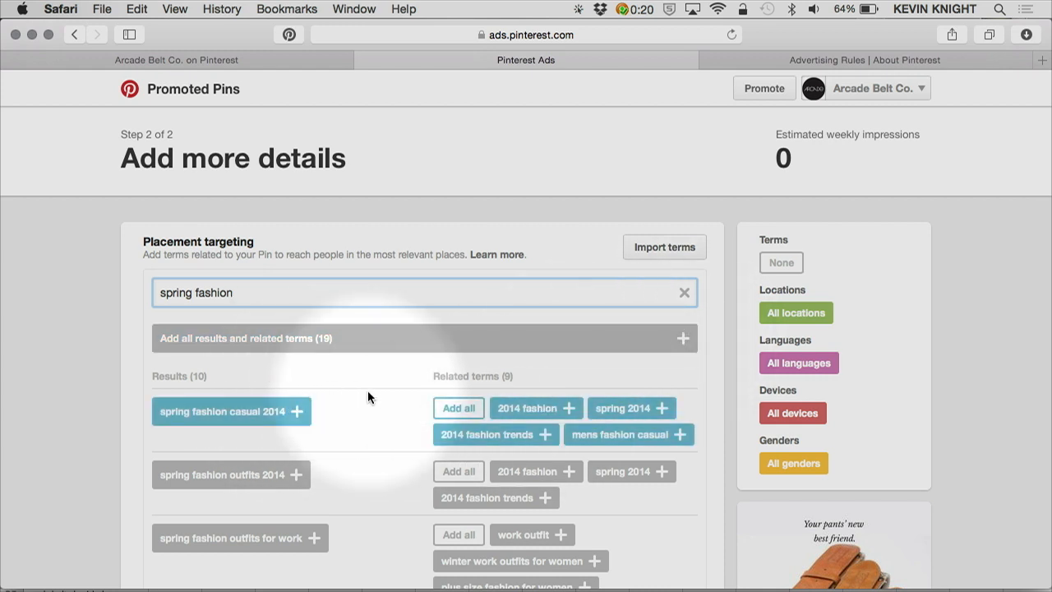
pyautogui.click(683, 338)
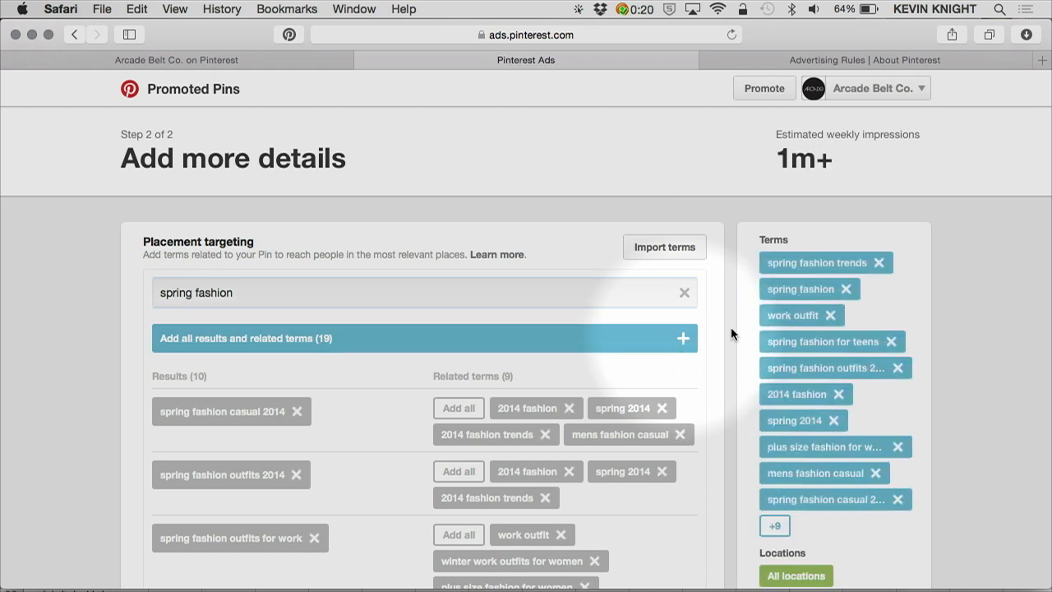
pyautogui.scroll(-3, 854, 329)
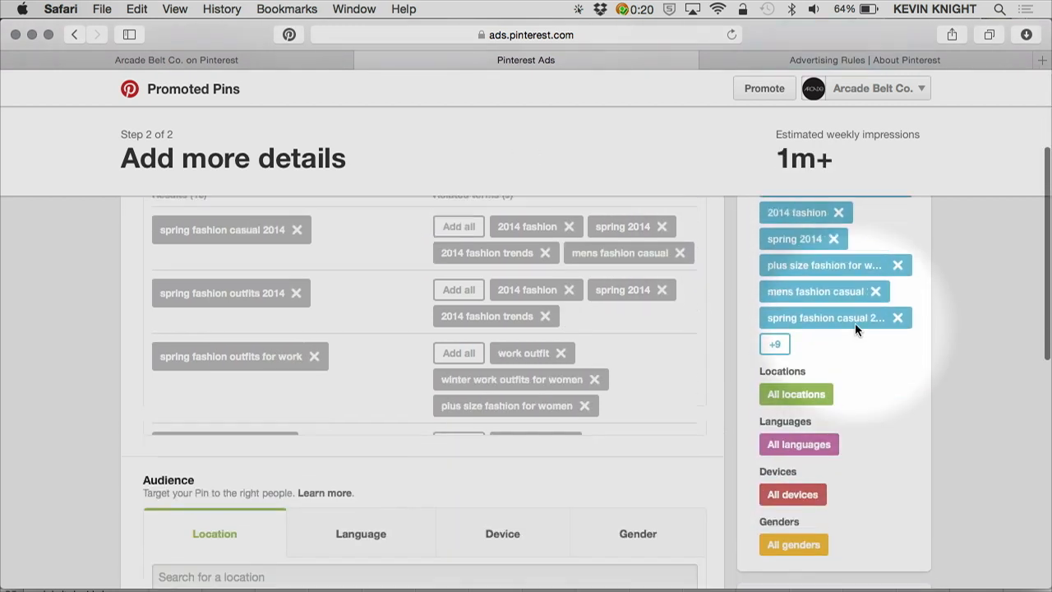
pyautogui.scroll(5, 854, 323)
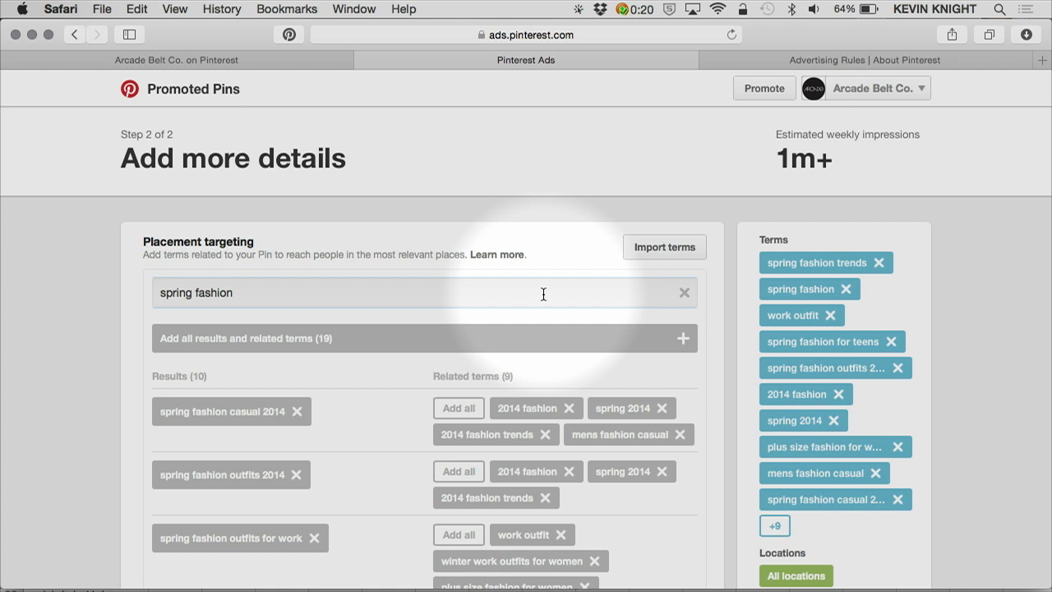
# Switch to Excel and copy the full list of belt terms in column A of Belt Terms.xlsx
pyautogui.click(680, 256)
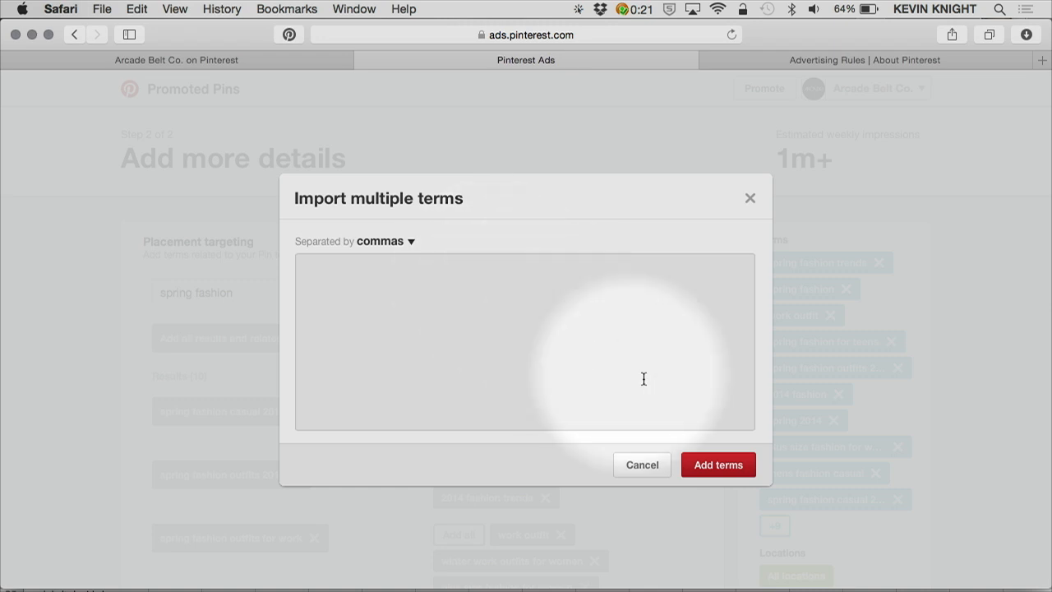
pyautogui.click(628, 466)
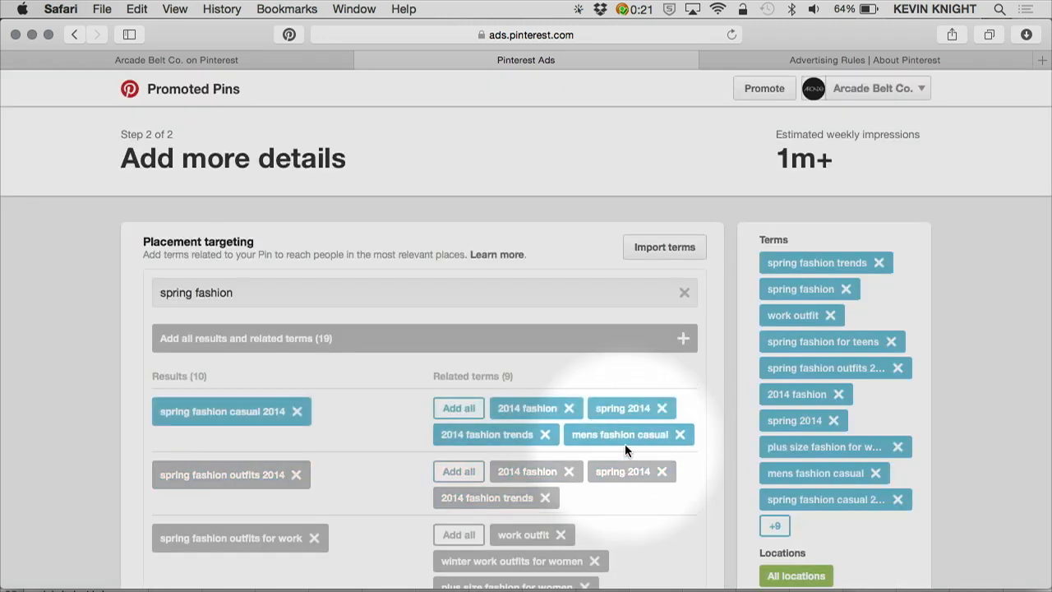
pyautogui.press('super+Tab')
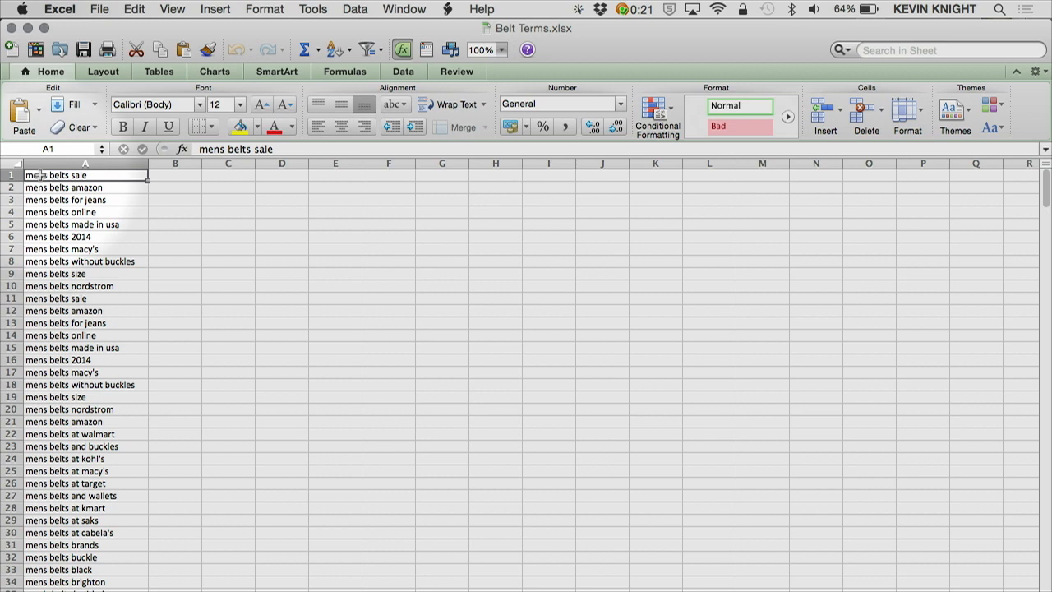
pyautogui.press('super+shift+Down')
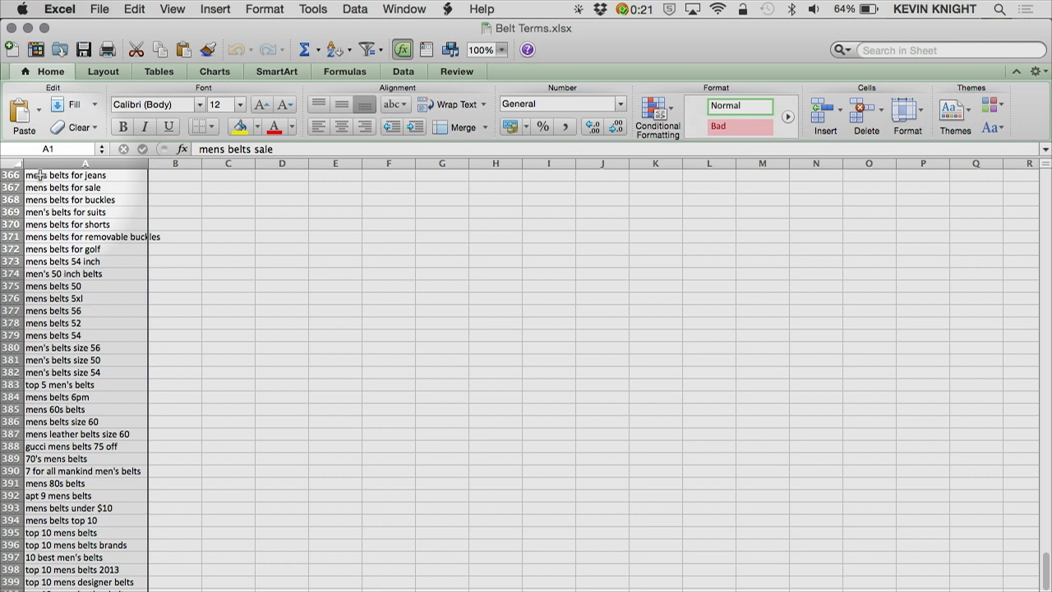
pyautogui.press('super+c')
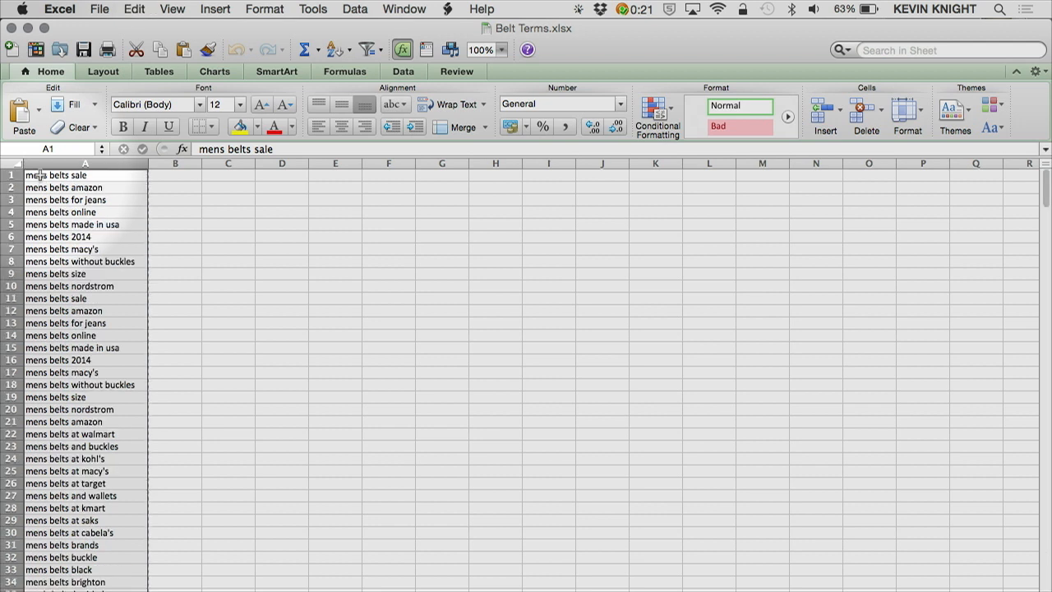
# Return to Pinterest Ads in Safari and import the copied belt terms, separated by line breaks, into the placement targeting
pyautogui.press('super+Tab')
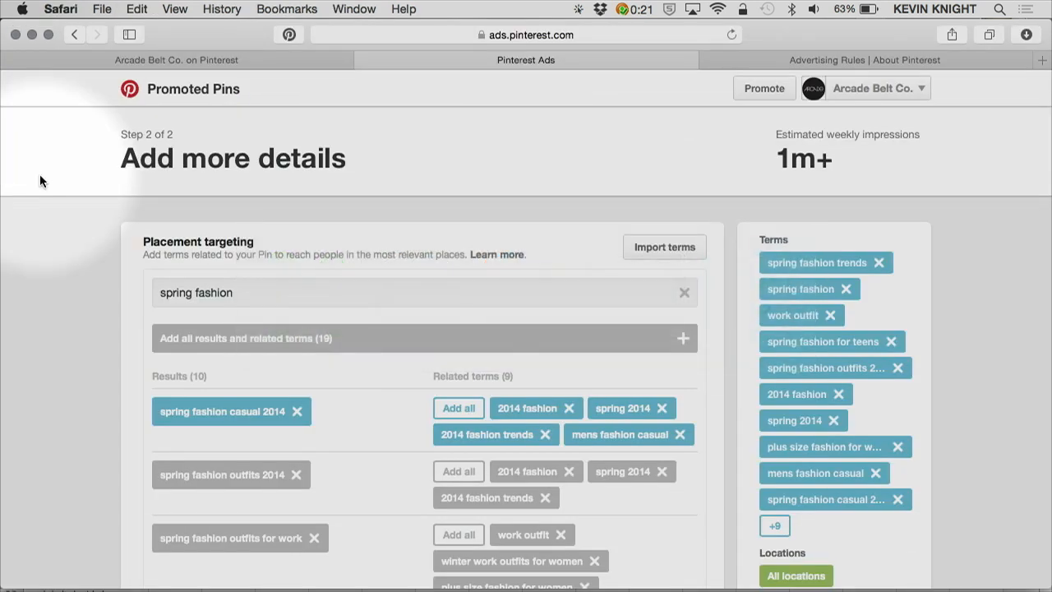
pyautogui.click(665, 247)
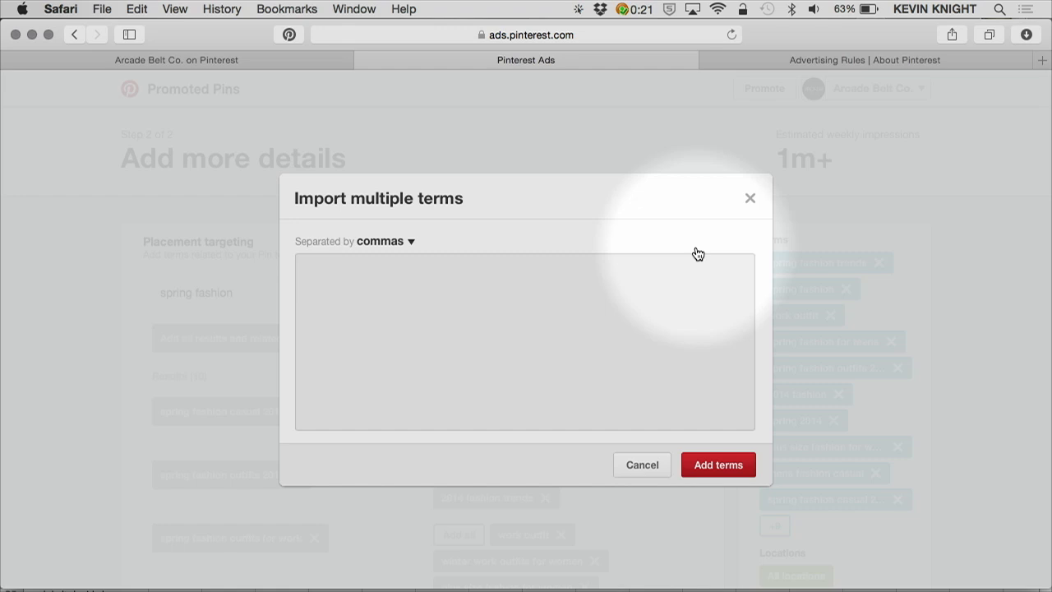
pyautogui.click(404, 247)
pyautogui.click(407, 246)
pyautogui.click(408, 246)
pyautogui.click(376, 320)
pyautogui.click(322, 275)
pyautogui.press('super+v')
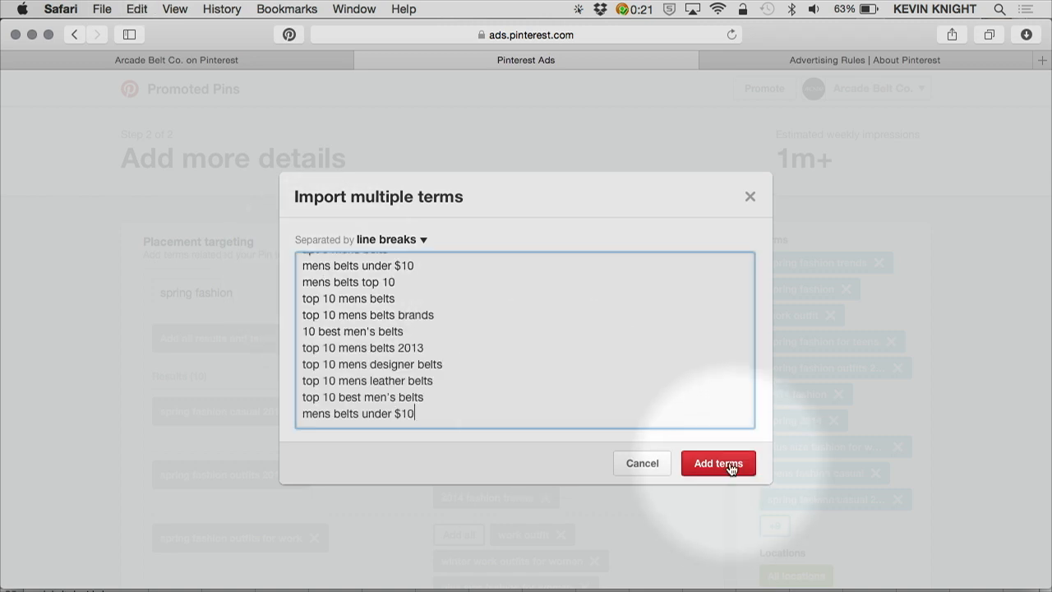
pyautogui.click(731, 465)
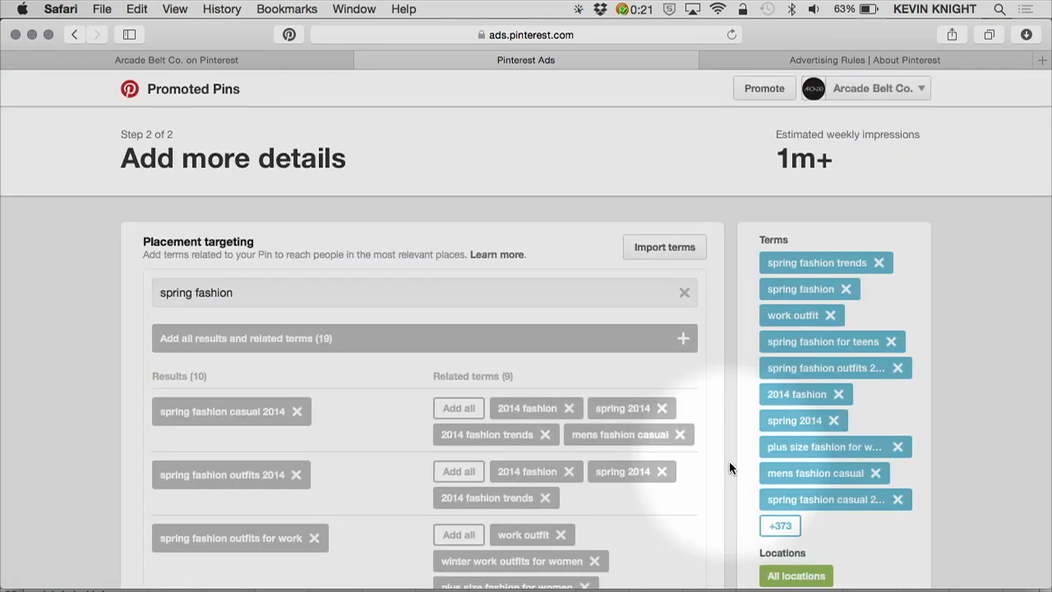
pyautogui.scroll(-2, 756, 443)
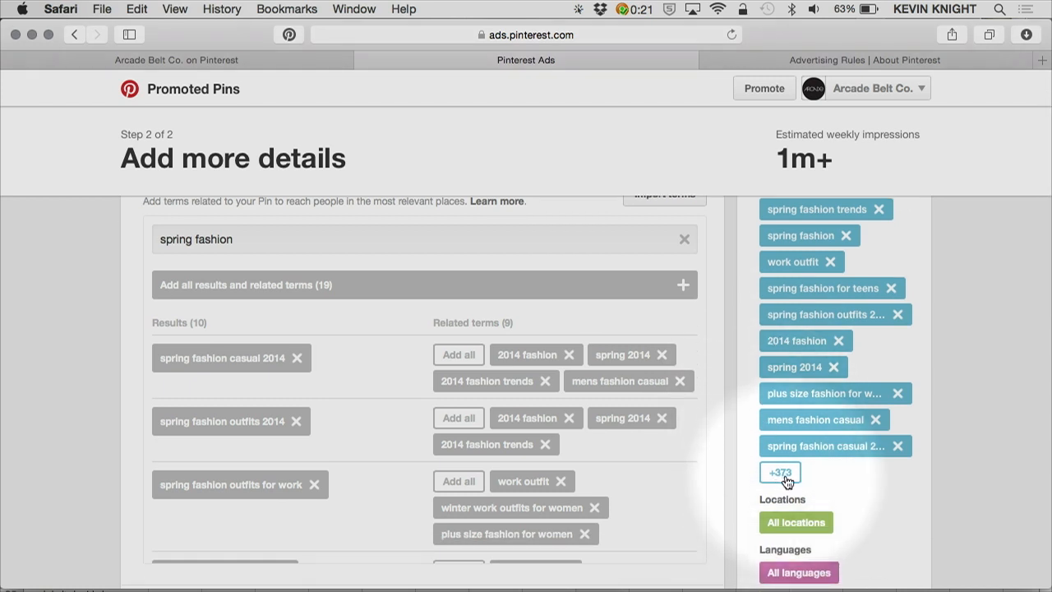
pyautogui.scroll(2, 696, 381)
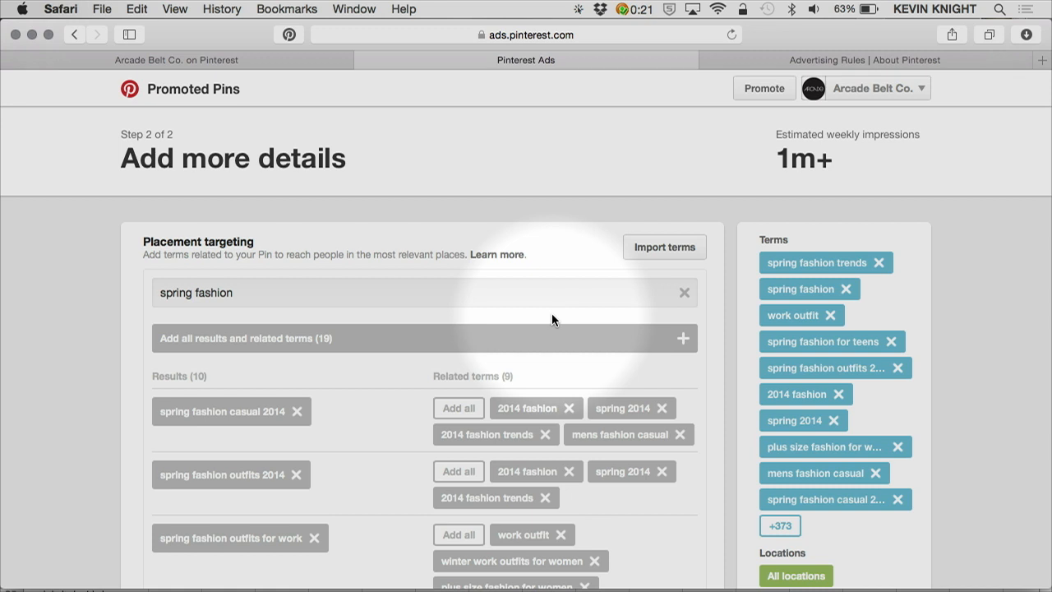
# Examine the audience targeting options for location, device and gender
pyautogui.scroll(-5, 552, 313)
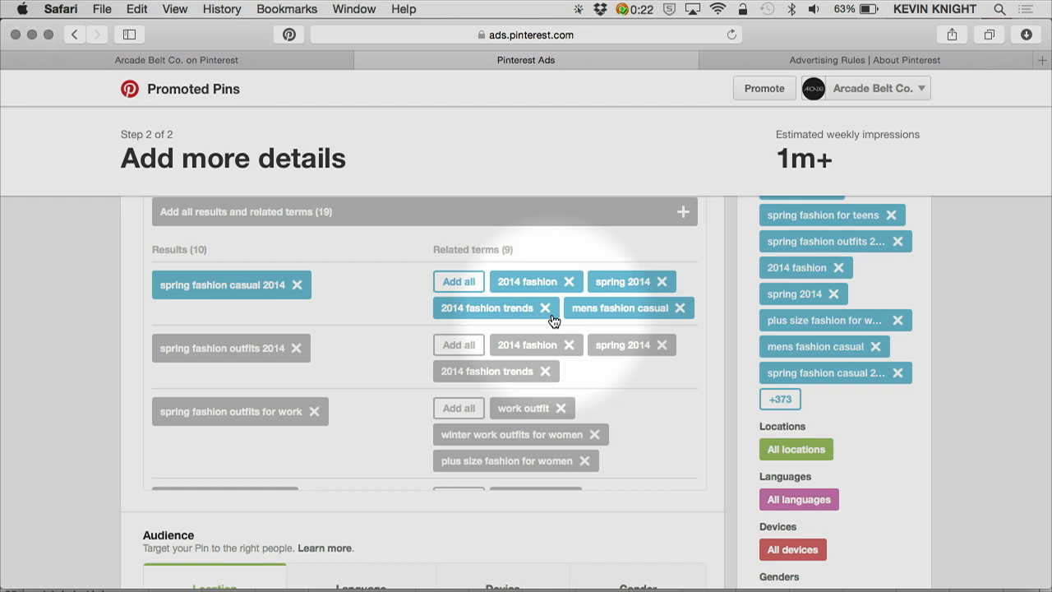
pyautogui.scroll(-5, 957, 366)
pyautogui.scroll(-6, 958, 368)
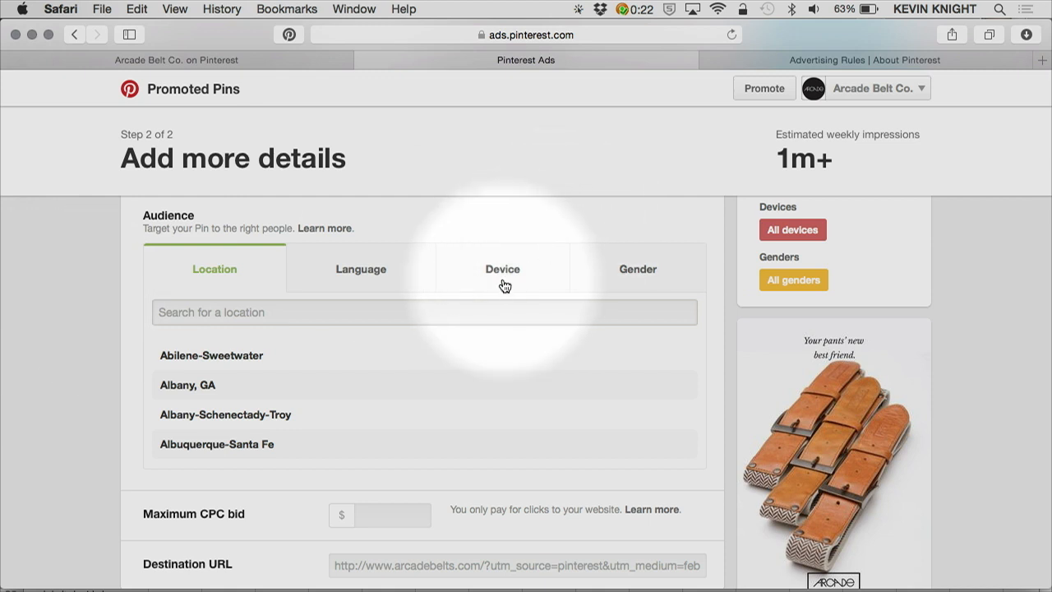
pyautogui.click(502, 271)
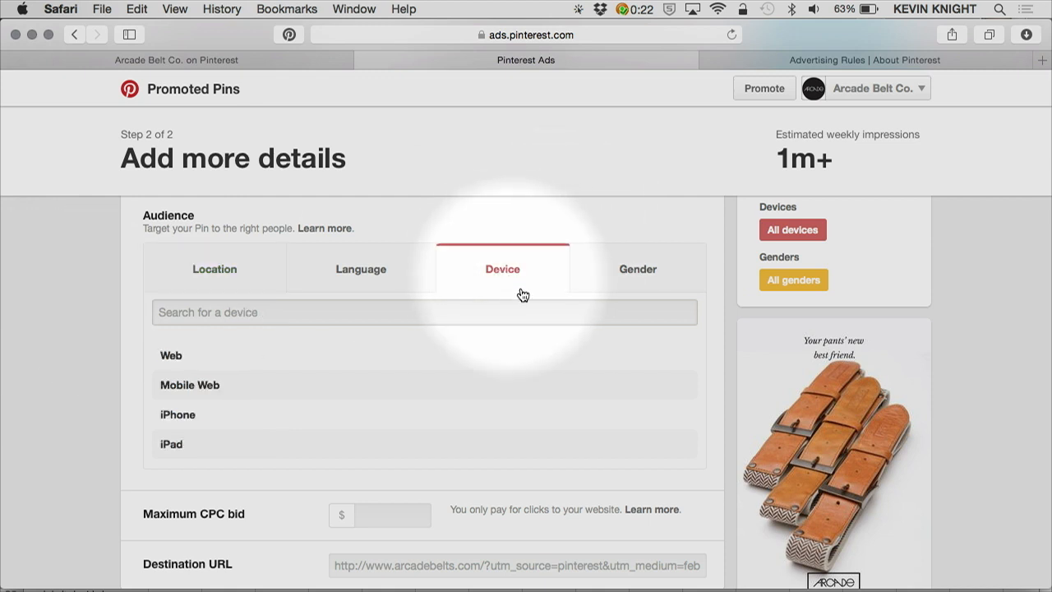
pyautogui.scroll(1, 522, 294)
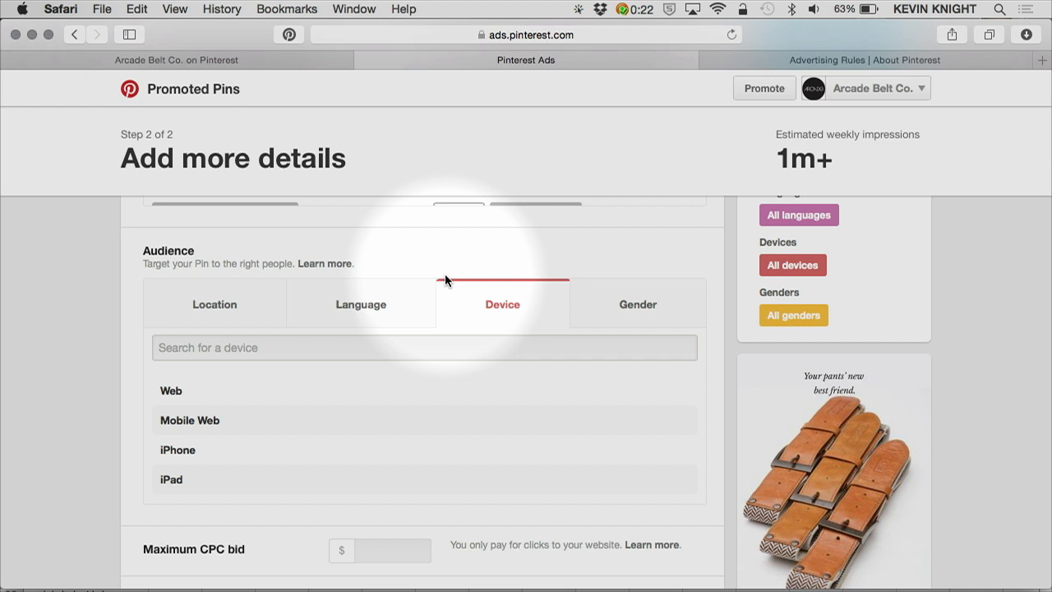
pyautogui.scroll(-2, 407, 418)
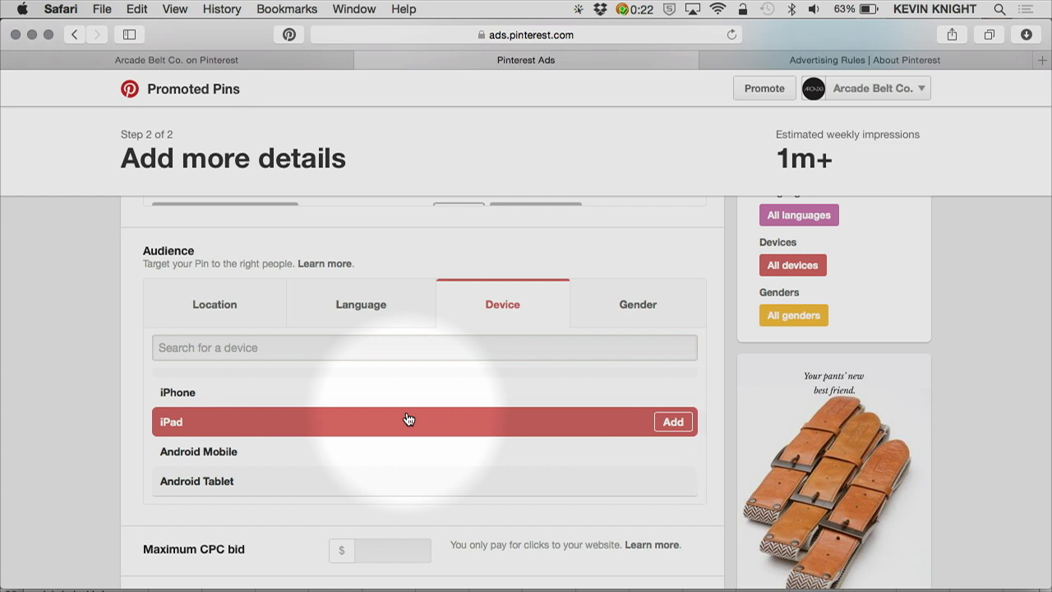
pyautogui.scroll(3, 408, 419)
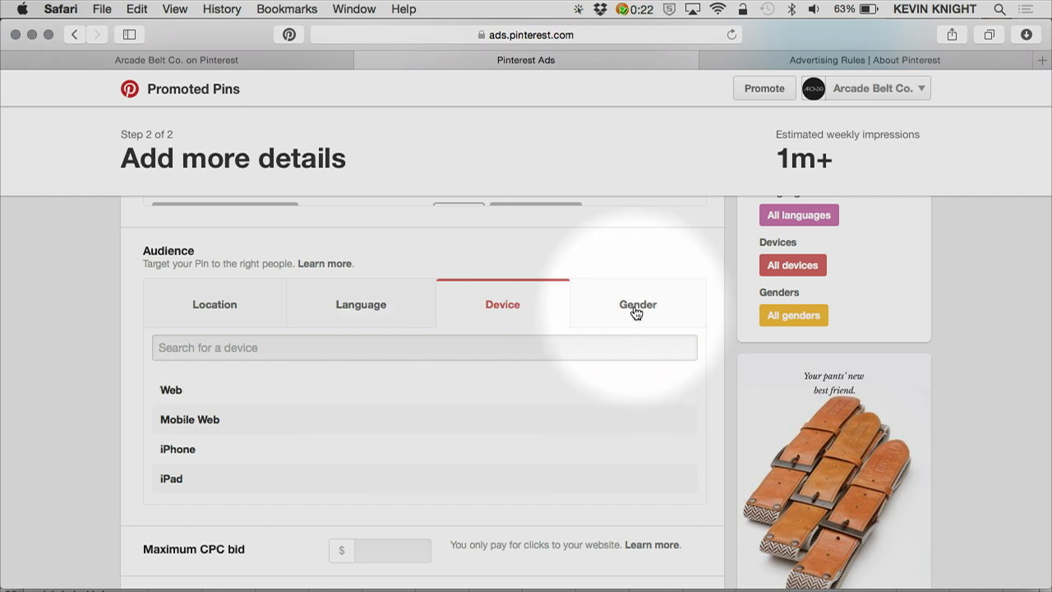
pyautogui.click(635, 309)
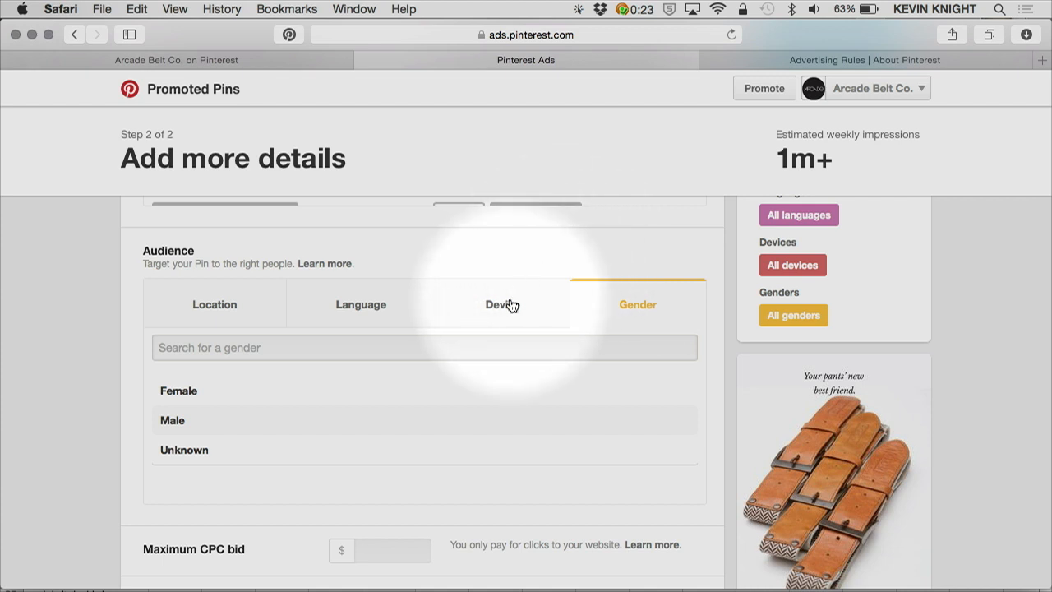
# Set the maximum CPC bid to $1.50
pyautogui.scroll(-5, 511, 305)
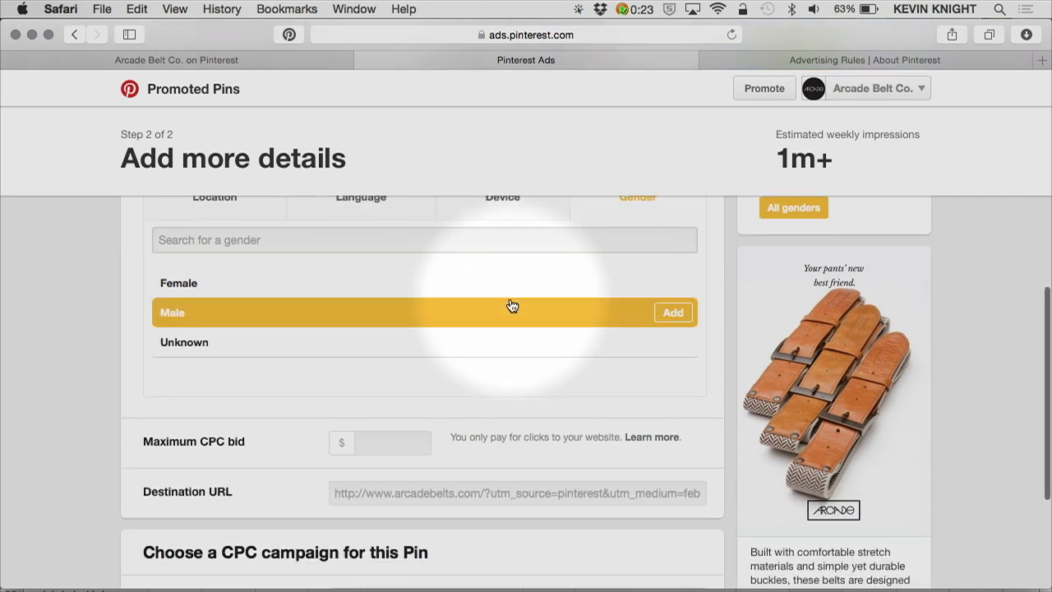
pyautogui.click(379, 335)
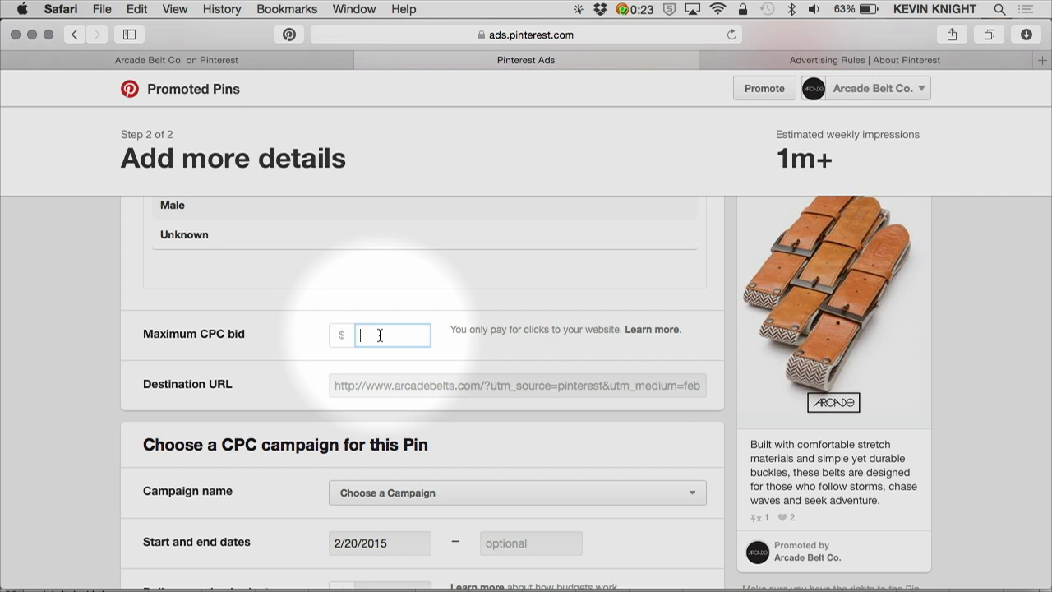
pyautogui.write('1.50')
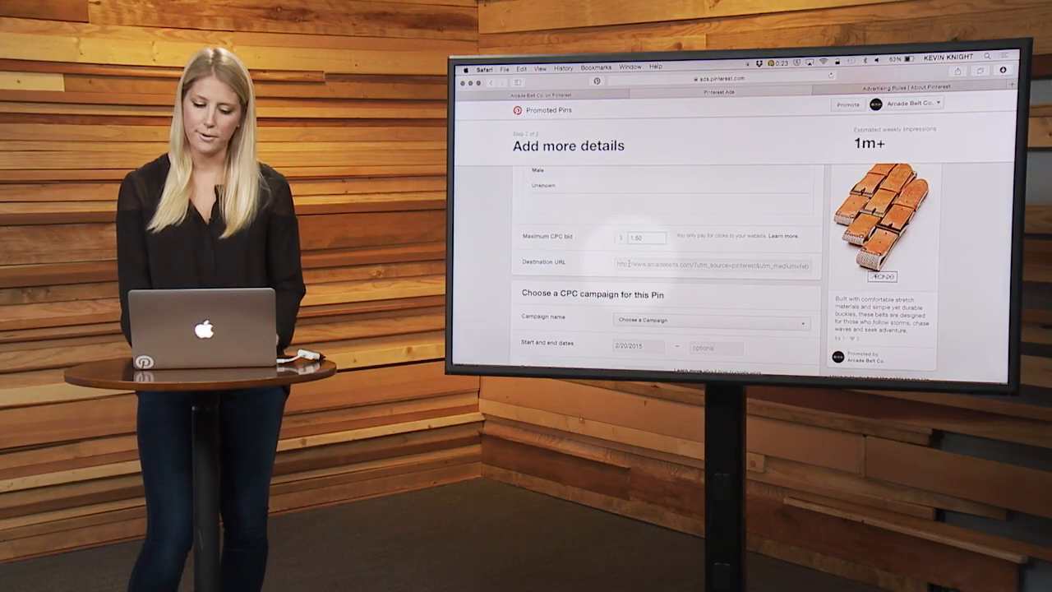
# Create a new CPC campaign named Belts_GenderNeutral_SpringFashion for this Pin
pyautogui.scroll(-3, 629, 263)
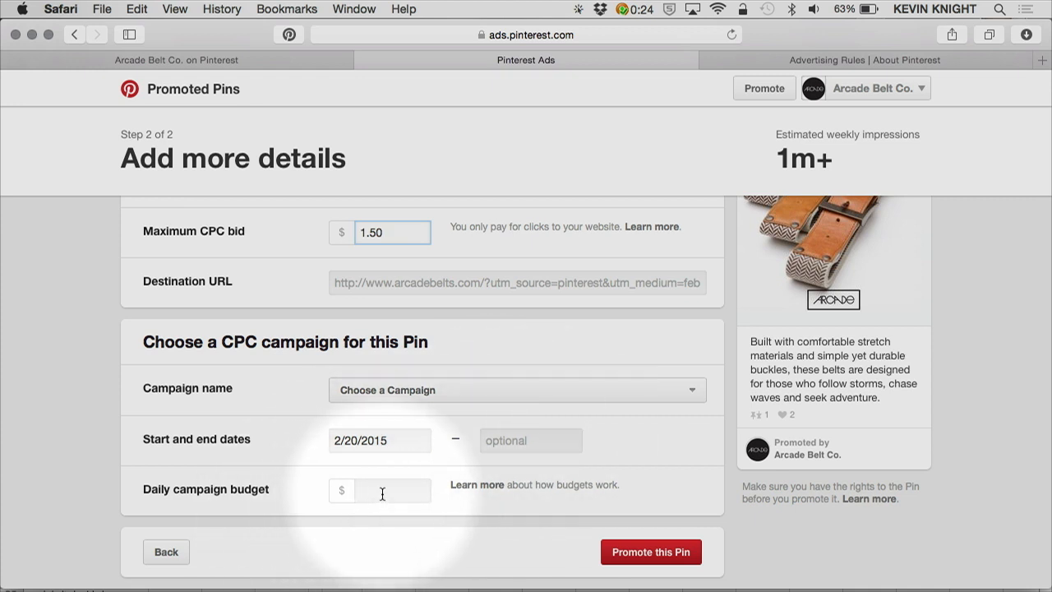
pyautogui.click(448, 391)
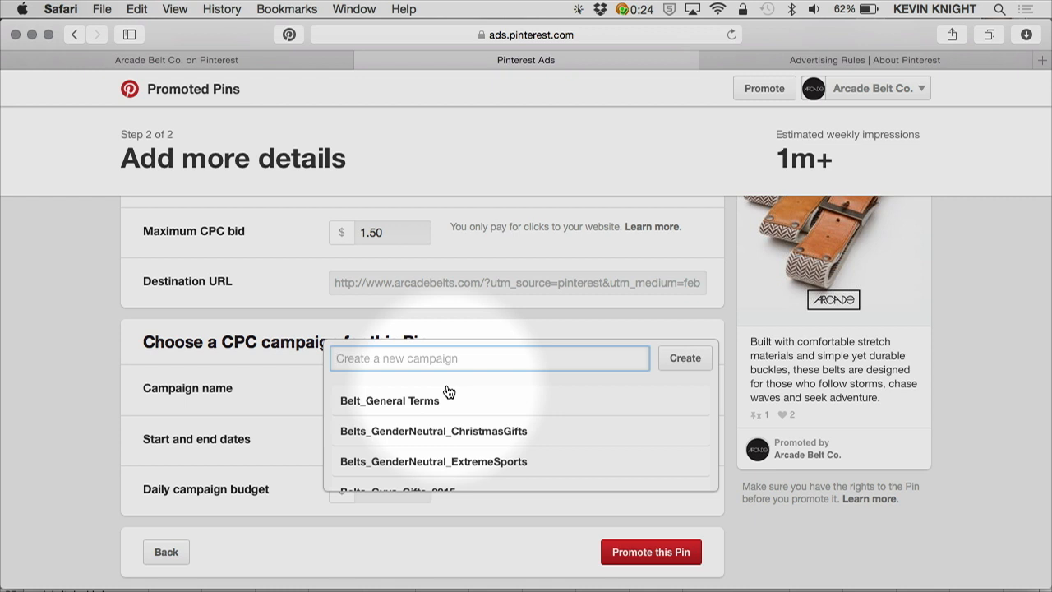
pyautogui.scroll(-5, 448, 391)
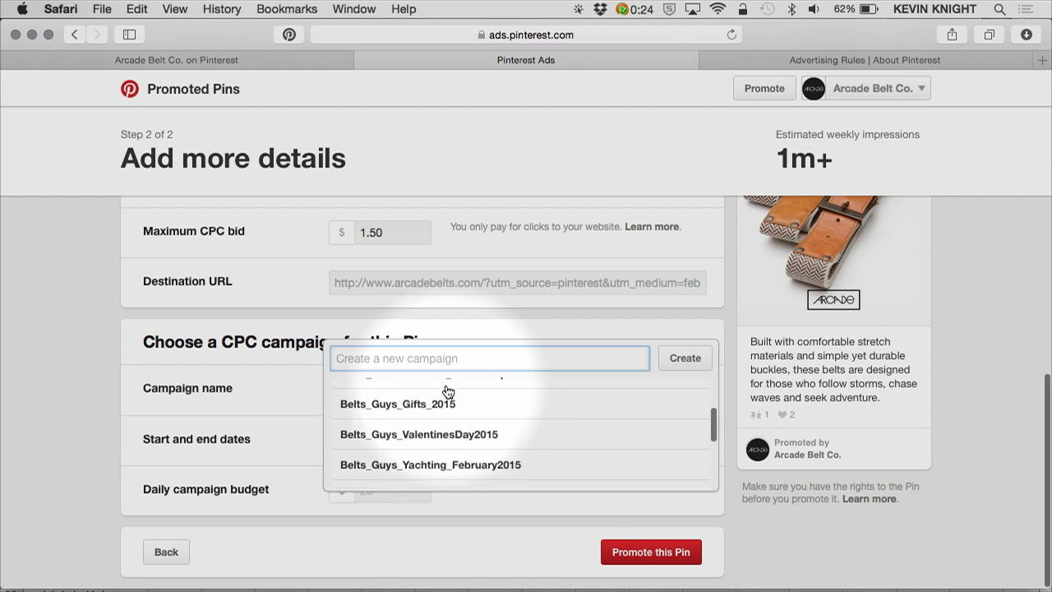
pyautogui.scroll(-2, 448, 391)
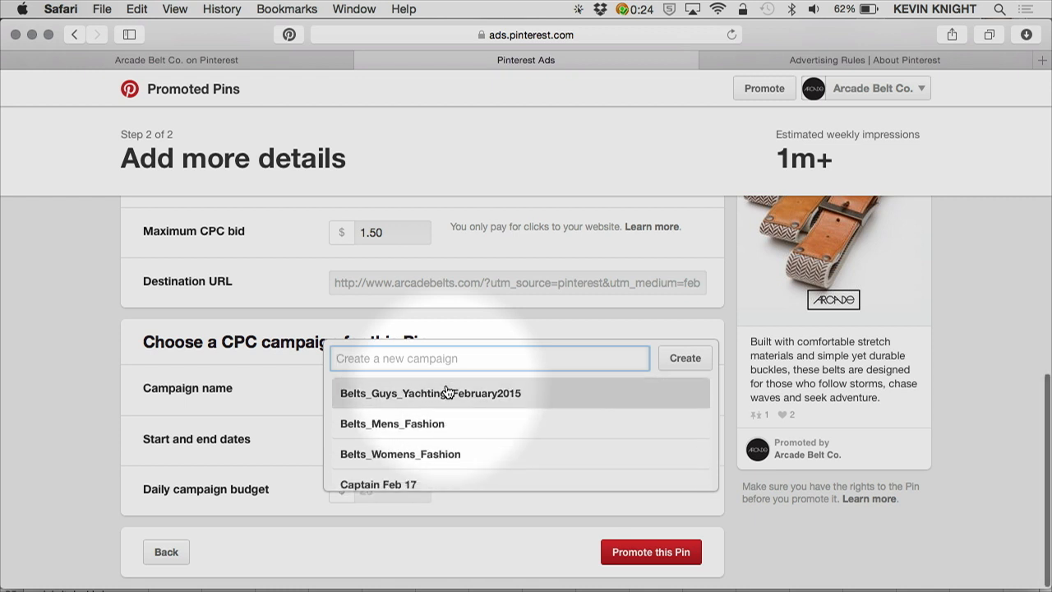
pyautogui.scroll(2, 446, 427)
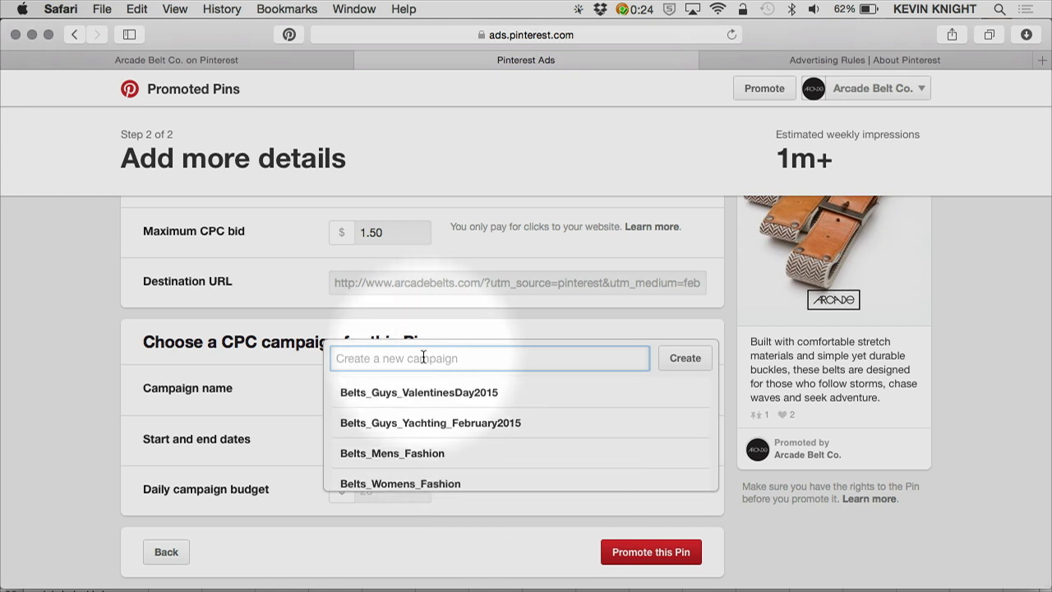
pyautogui.write('Belts_Gend')
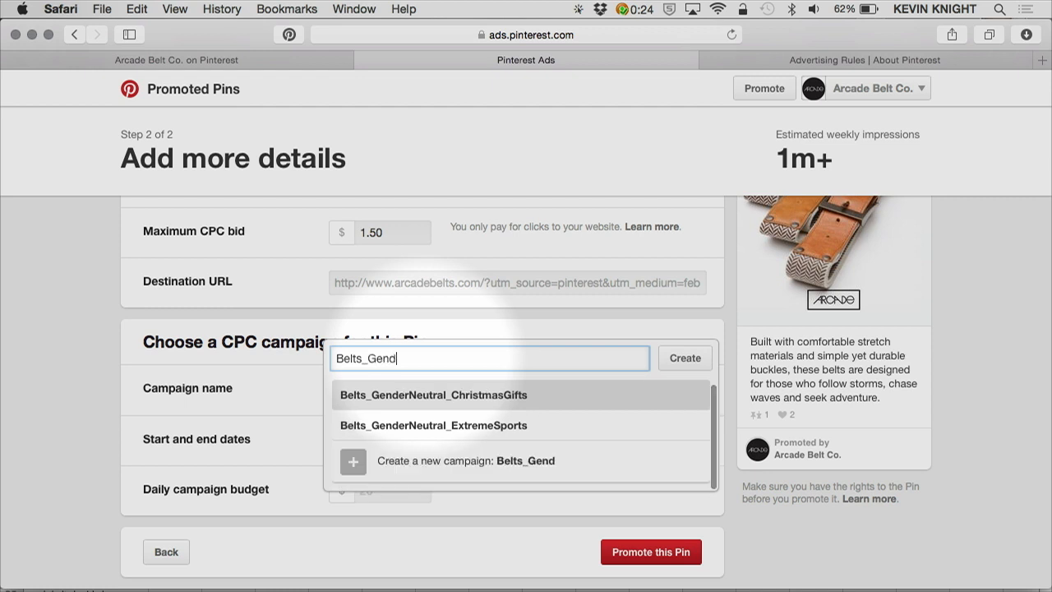
pyautogui.write('erNeutral_')
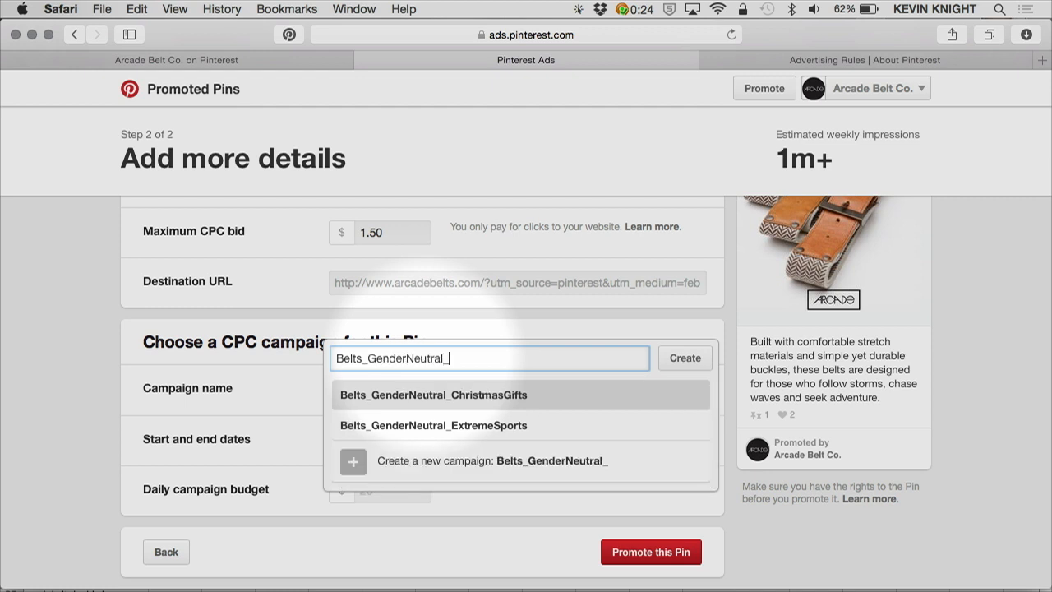
pyautogui.write('SpringFashion')
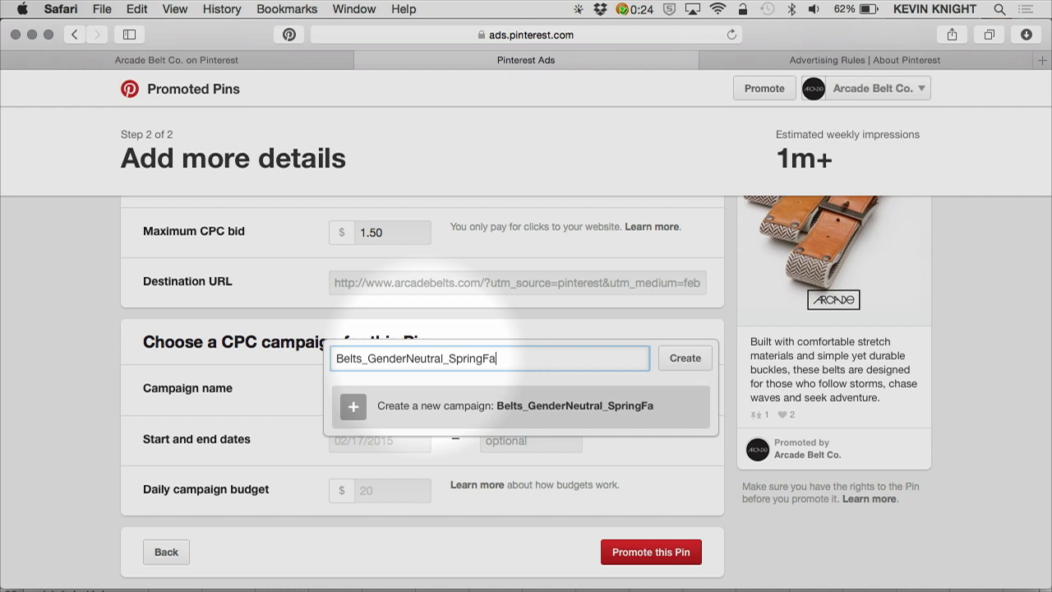
pyautogui.click(442, 405)
# Set the campaign's start date to 2/20/2015, leaving the optional end date empty
pyautogui.click(398, 441)
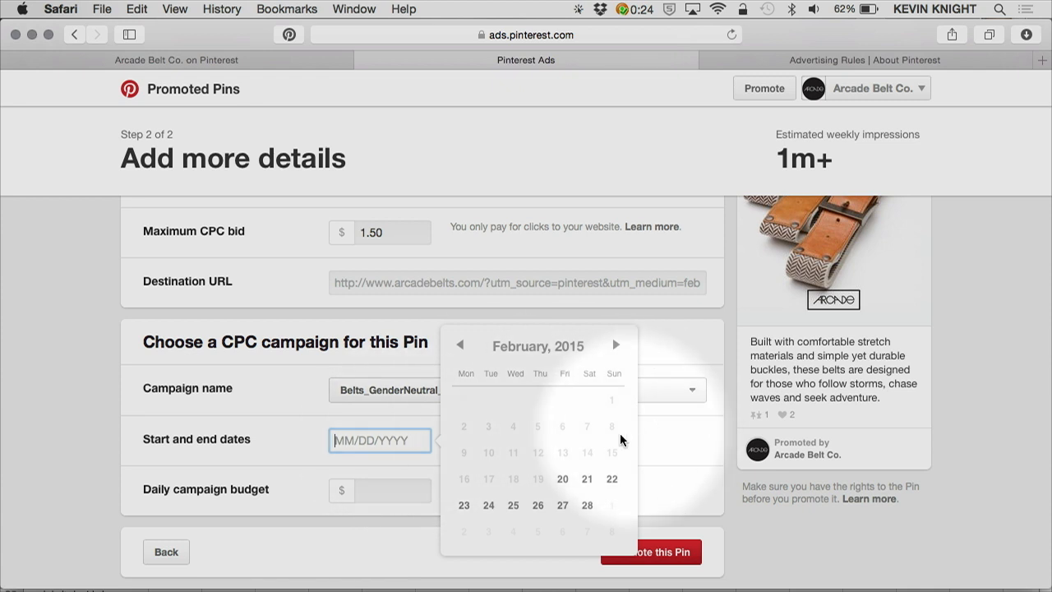
pyautogui.click(567, 479)
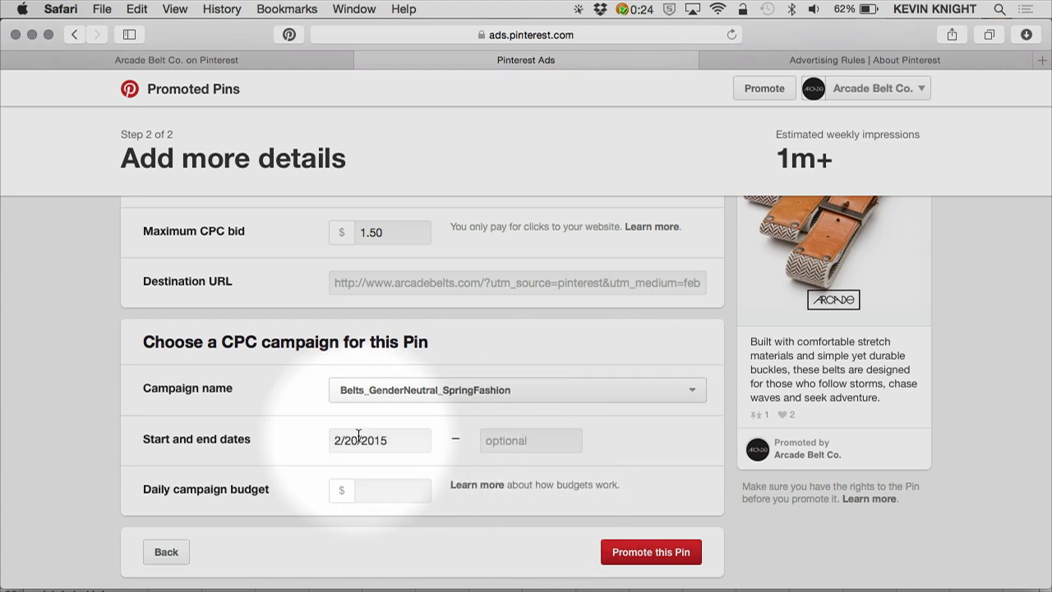
pyautogui.click(411, 435)
pyautogui.click(656, 431)
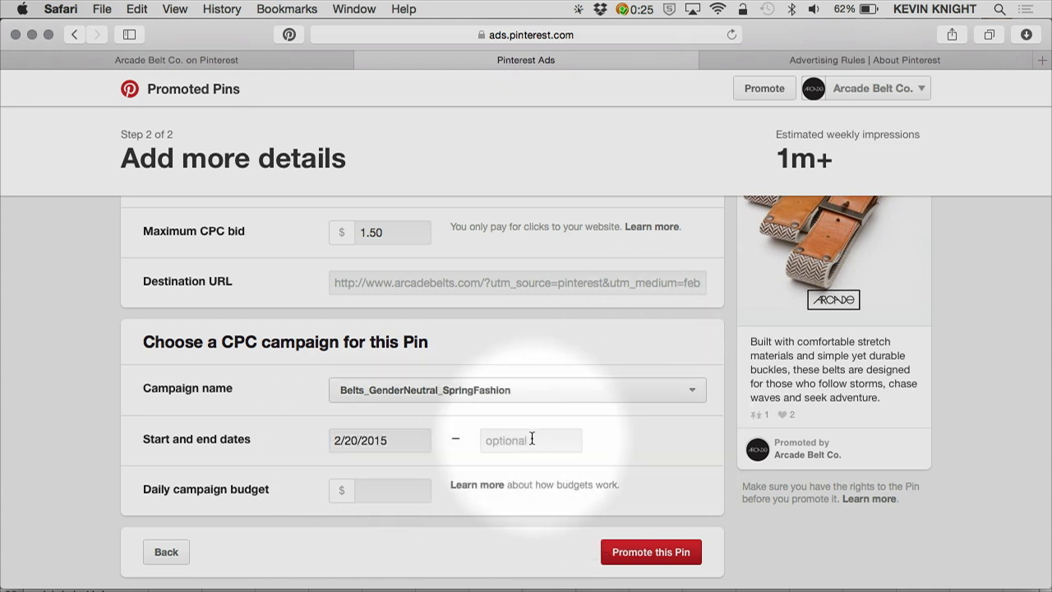
# Set the daily campaign budget to $100.00 and submit the Pin for promotion
pyautogui.click(402, 490)
pyautogui.write('1')
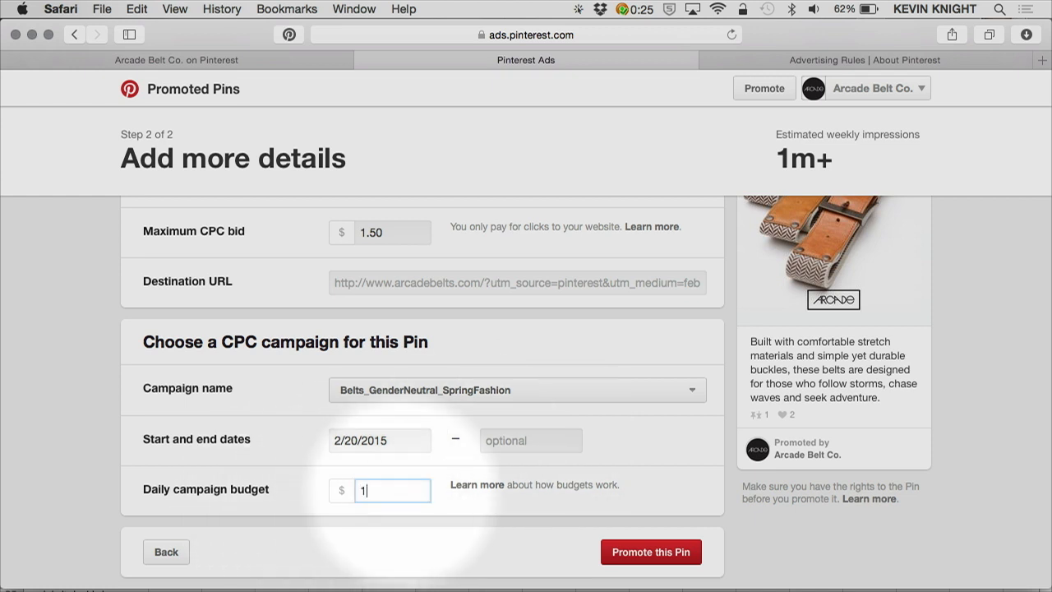
pyautogui.write('00.00')
pyautogui.click(683, 562)
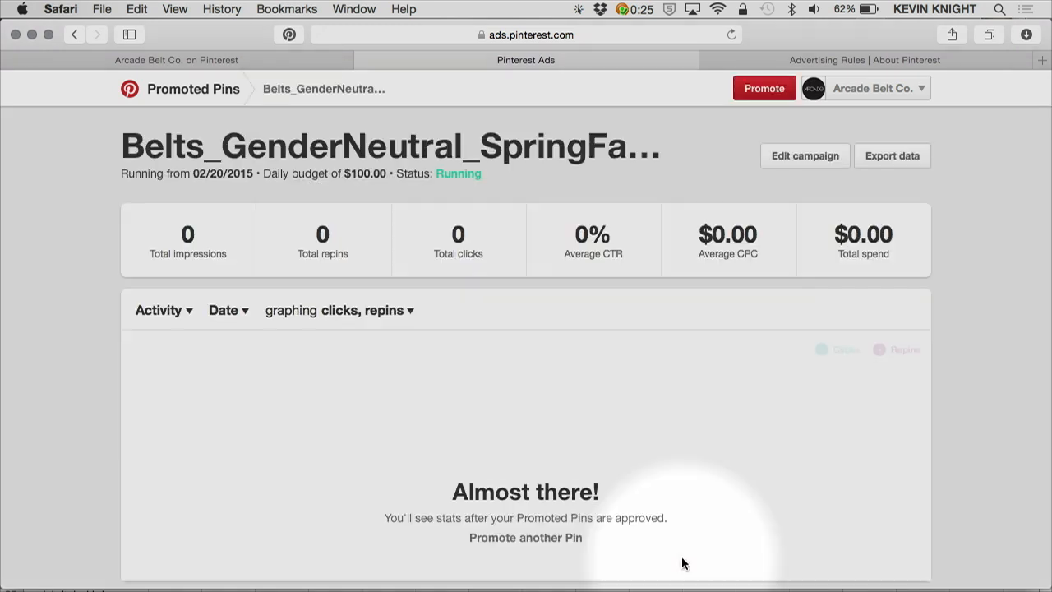
# Review the new campaign's overview and open the details of its belt Pin that is pending review
pyautogui.moveTo(405, 261)
pyautogui.scroll(-1, 405, 262)
pyautogui.scroll(-1, 370, 385)
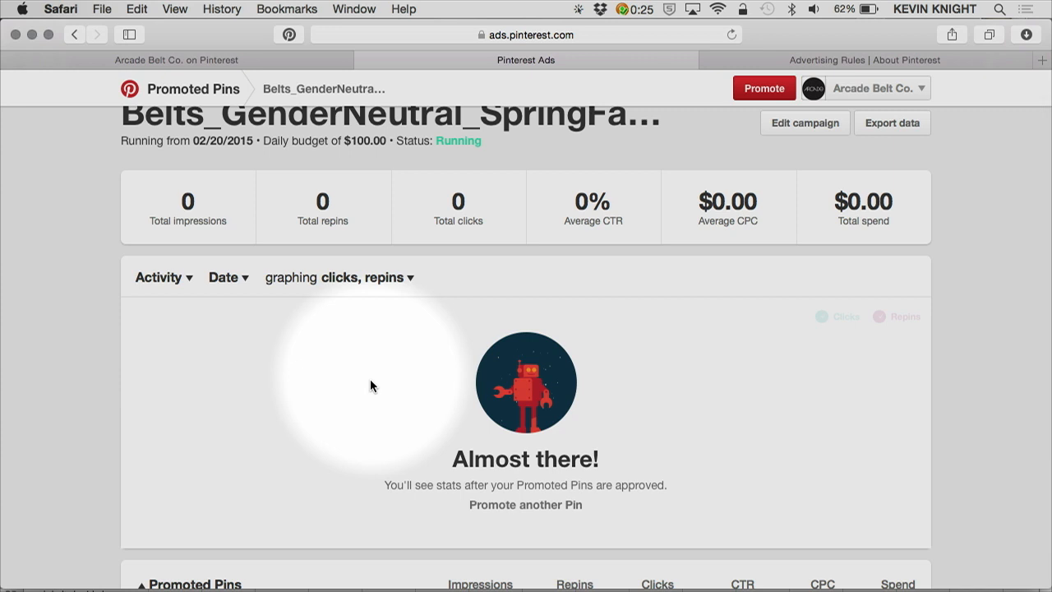
pyautogui.scroll(1, 370, 386)
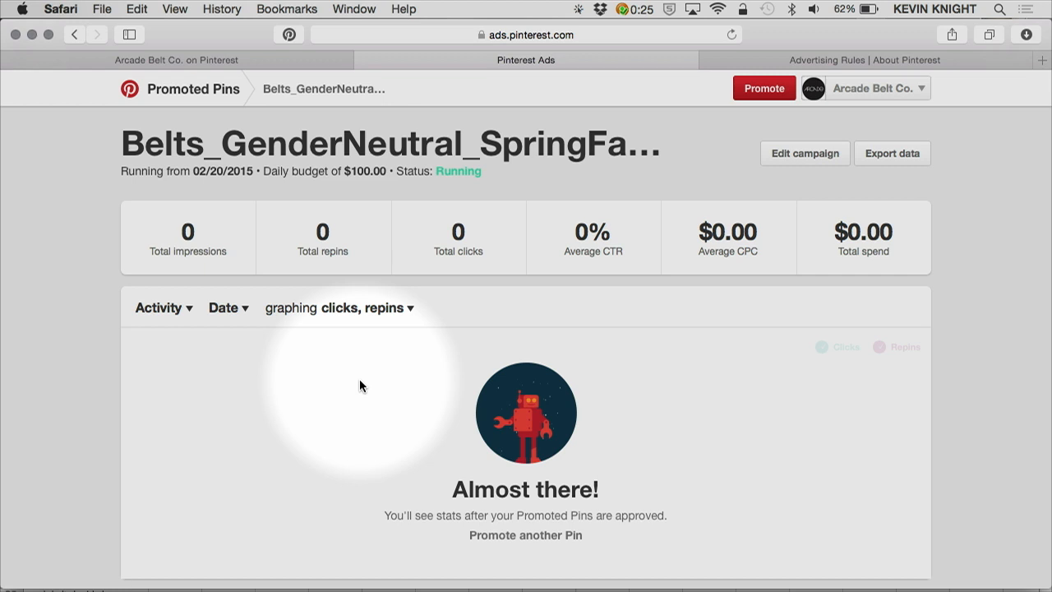
pyautogui.scroll(-5, 366, 419)
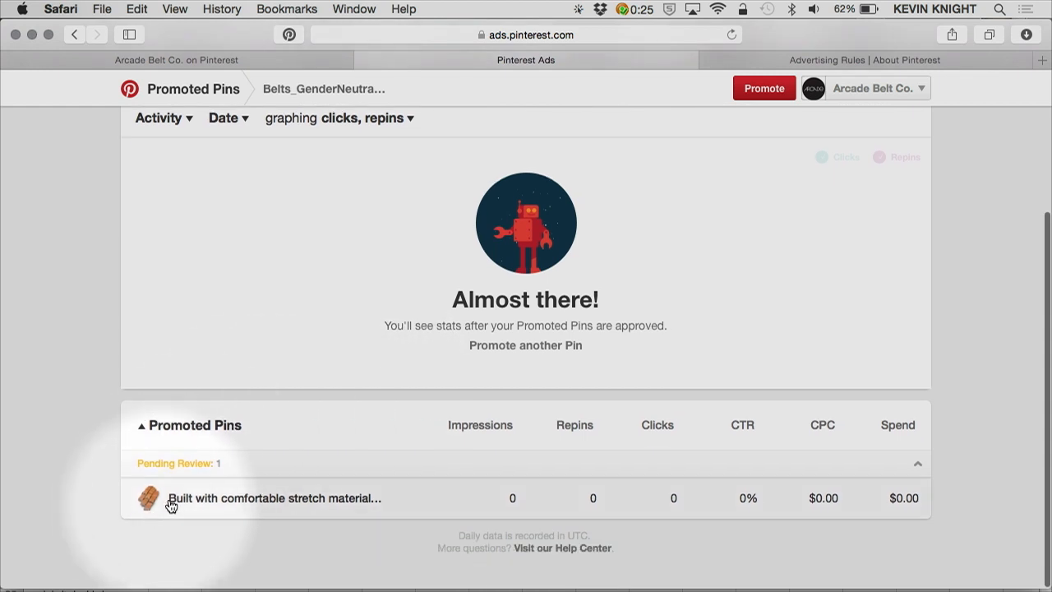
pyautogui.click(242, 499)
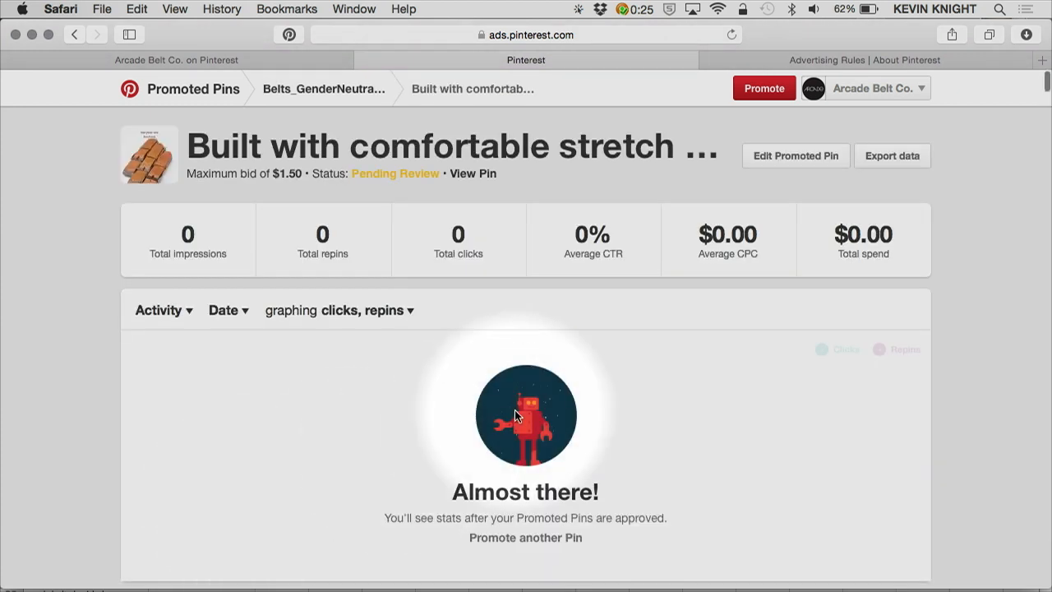
# Examine the Promoted Pin's summary metrics and the per-term figures in its targeting table
pyautogui.scroll(-2, 423, 395)
pyautogui.scroll(-2, 423, 395)
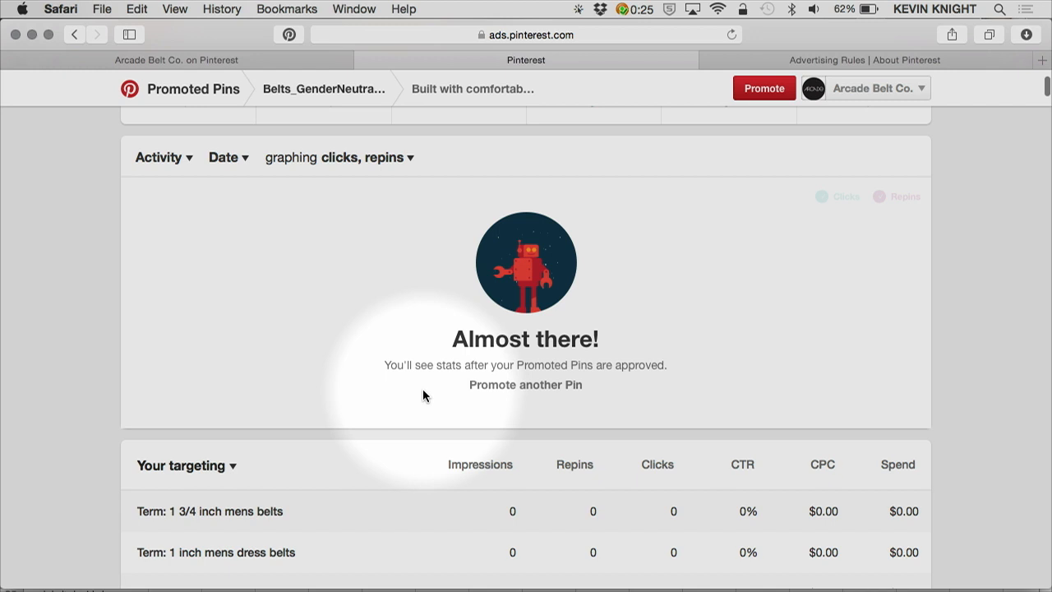
pyautogui.scroll(-5, 423, 395)
pyautogui.scroll(-18, 423, 391)
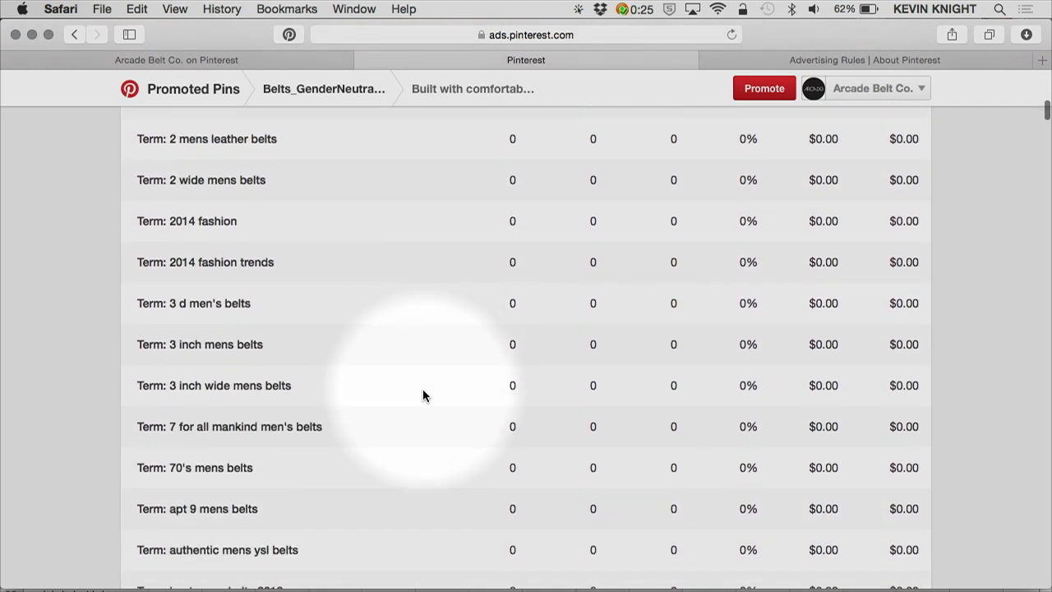
pyautogui.scroll(20, 424, 390)
pyautogui.scroll(10, 423, 390)
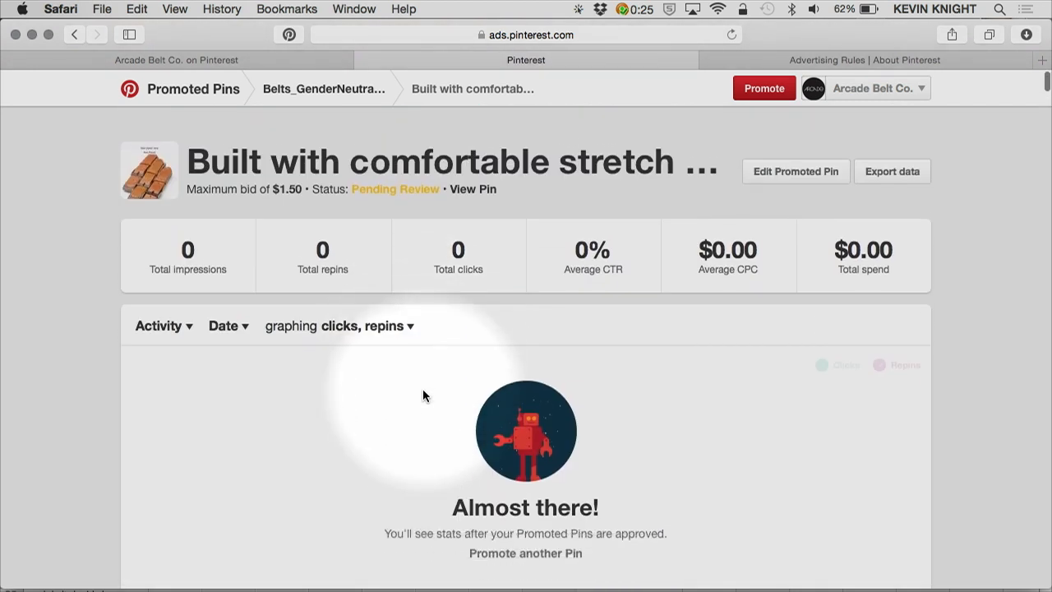
pyautogui.scroll(-5, 423, 389)
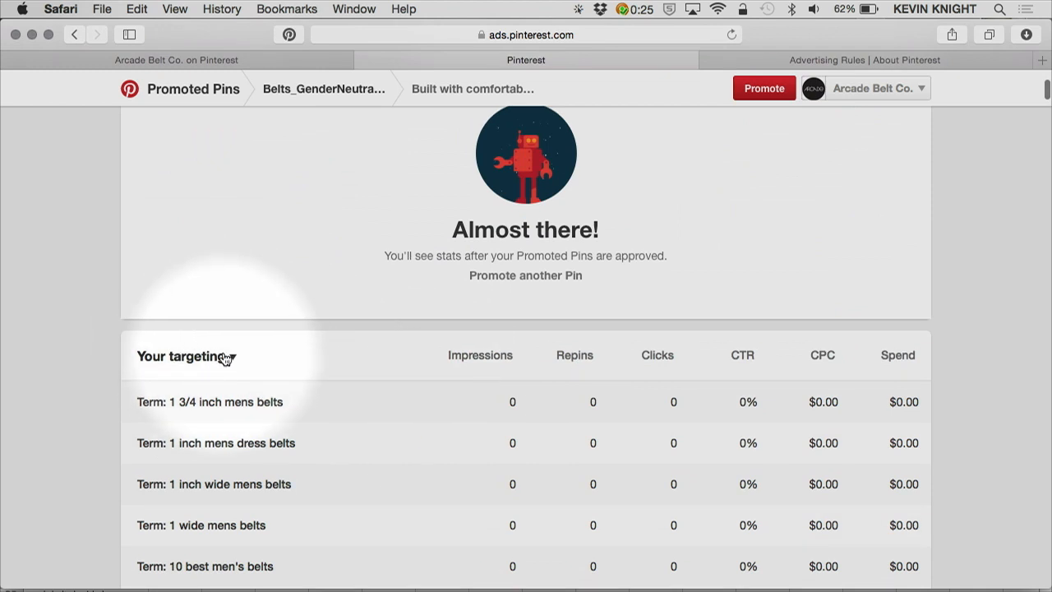
# Break down the Promoted Pin's targeting table by Devices and review the metrics
pyautogui.click(228, 356)
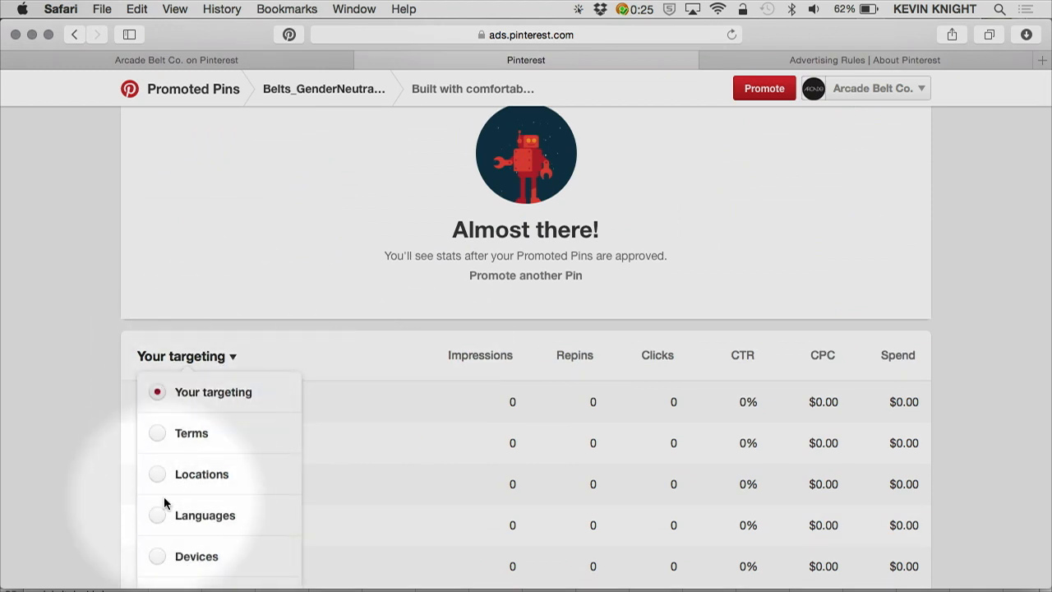
pyautogui.click(157, 556)
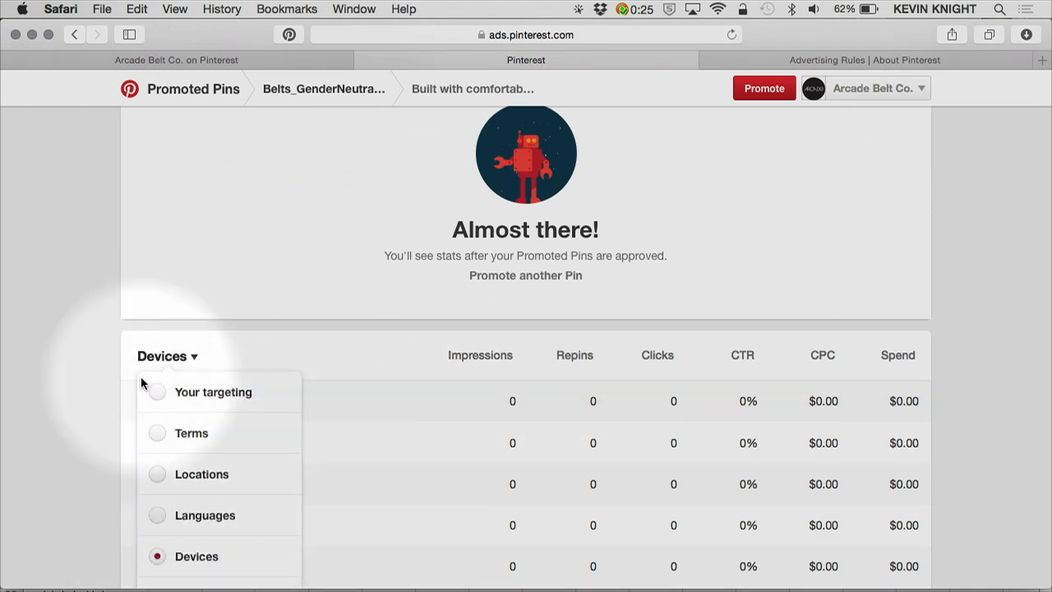
pyautogui.scroll(3, 553, 425)
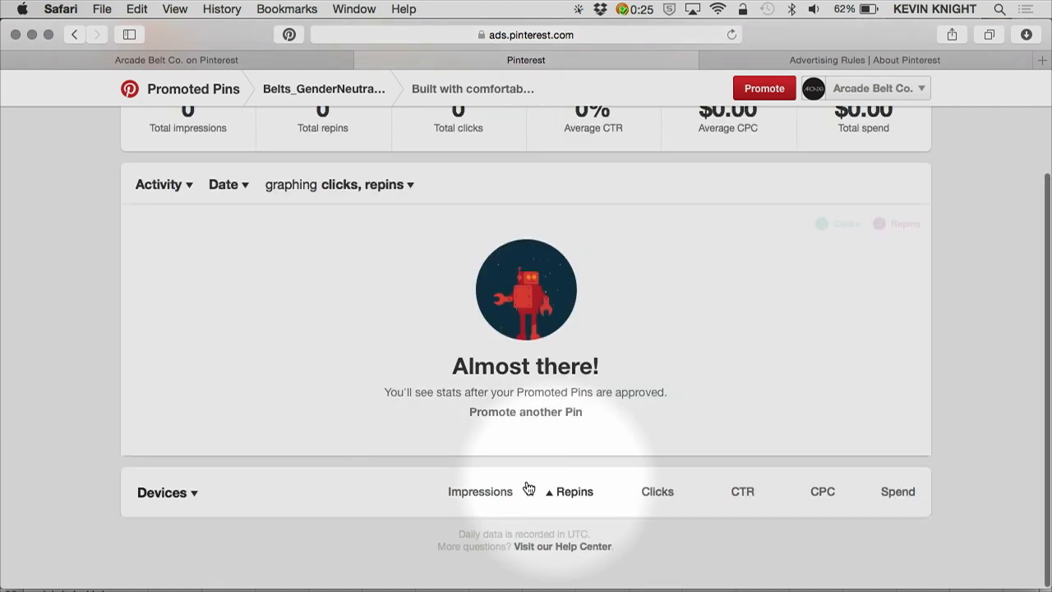
pyautogui.scroll(2, 377, 489)
pyautogui.scroll(1, 376, 490)
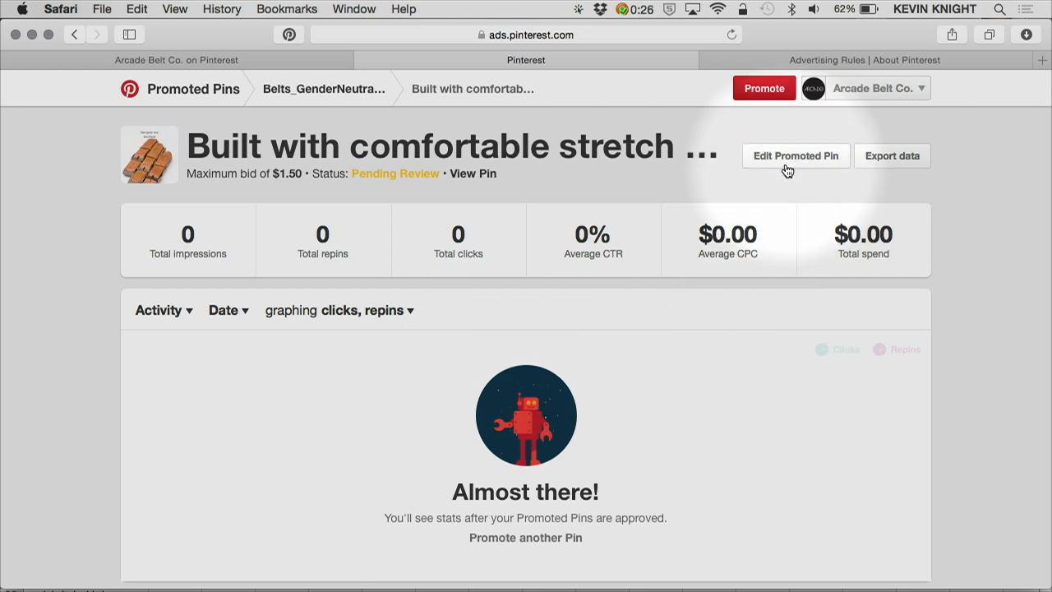
# Open the Promoted Pin for editing and remove the term "spring fashion trends" from its targeting
pyautogui.click(789, 156)
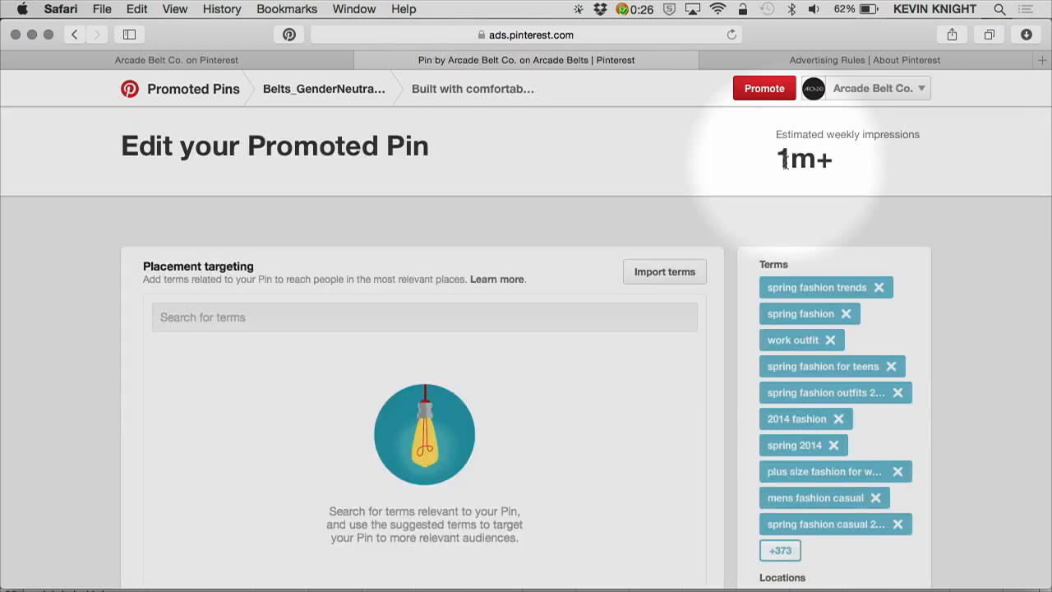
pyautogui.click(436, 309)
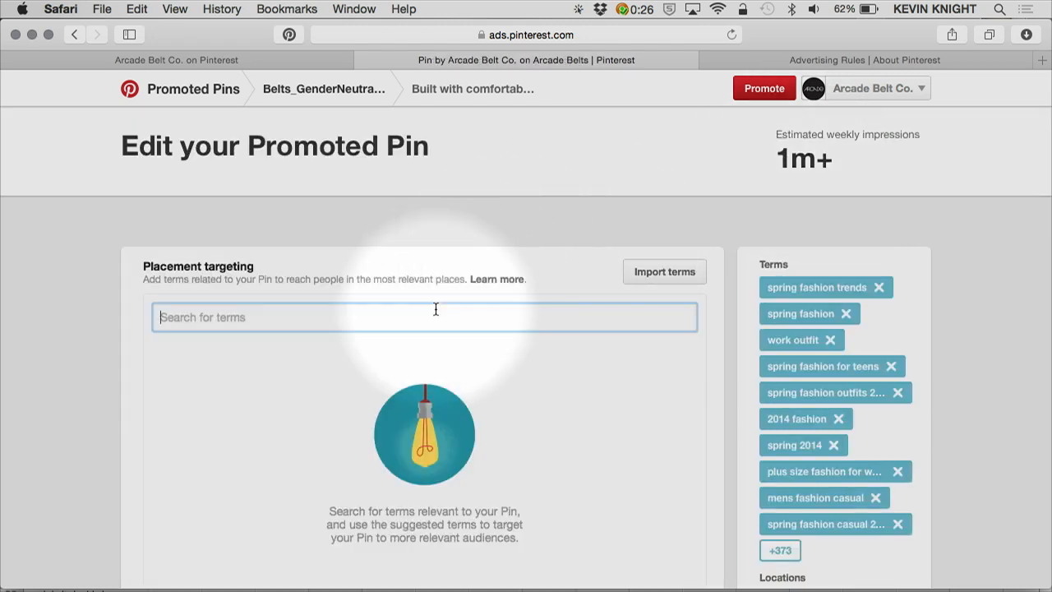
pyautogui.scroll(-1, 435, 312)
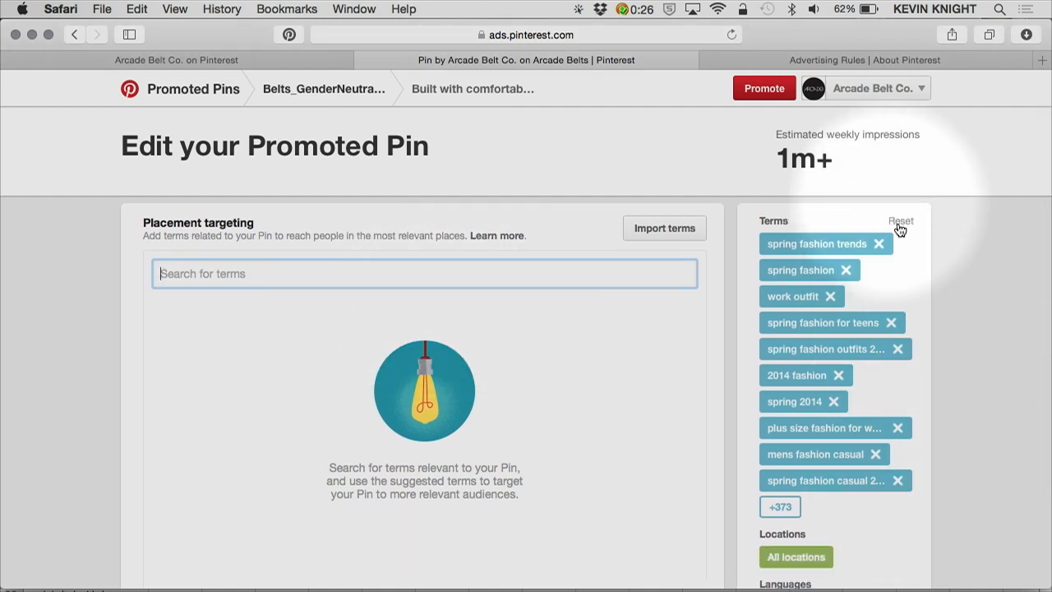
pyautogui.click(879, 244)
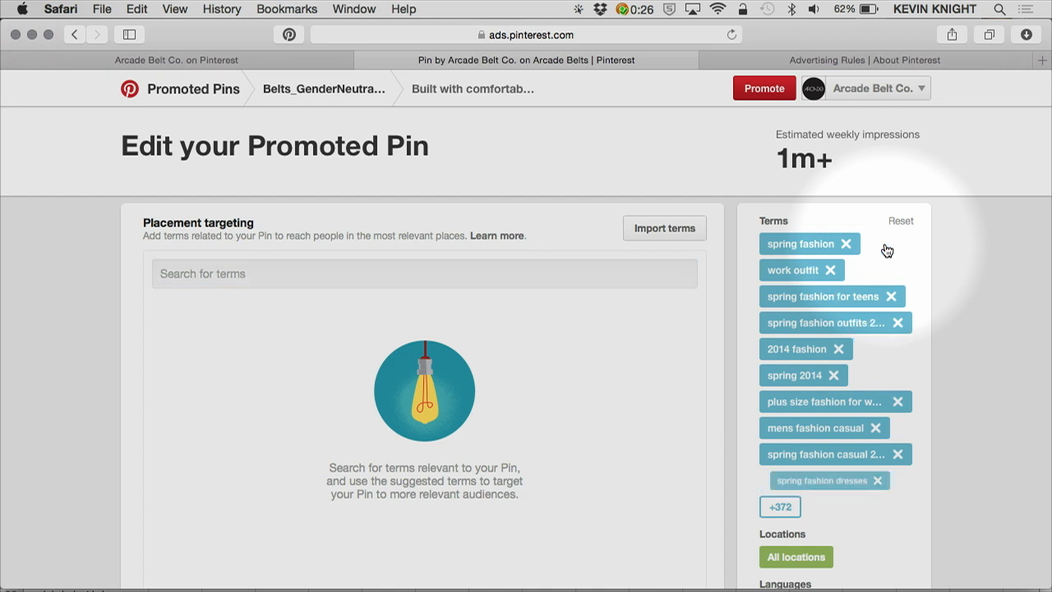
# Set the maximum CPC bid to $2.00, save the Promoted Pin's changes and review its details page
pyautogui.scroll(-10, 633, 284)
pyautogui.scroll(-1, 481, 443)
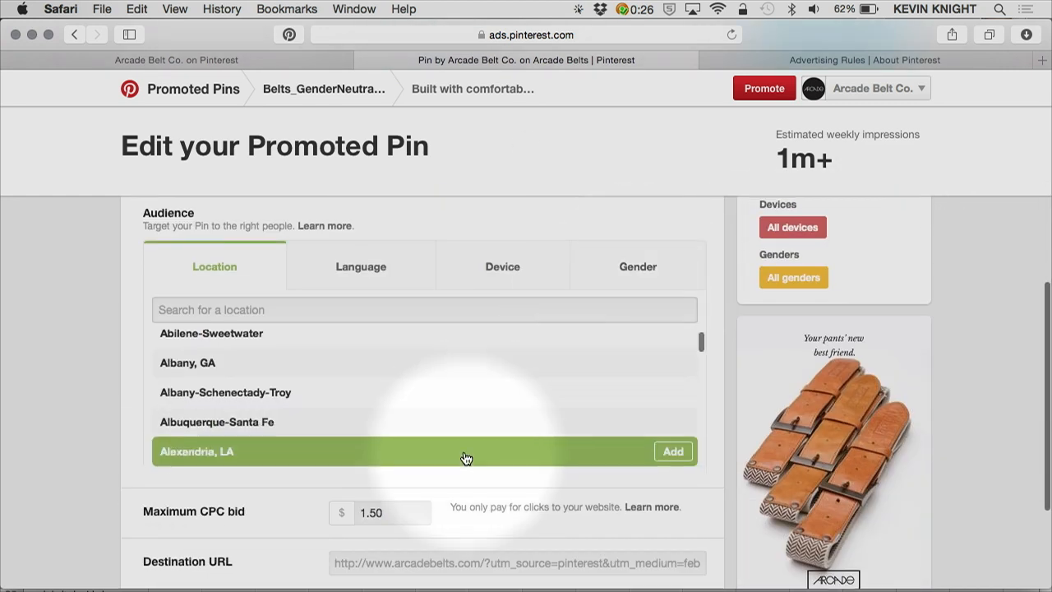
pyautogui.click(391, 511)
pyautogui.press('BackSpace')
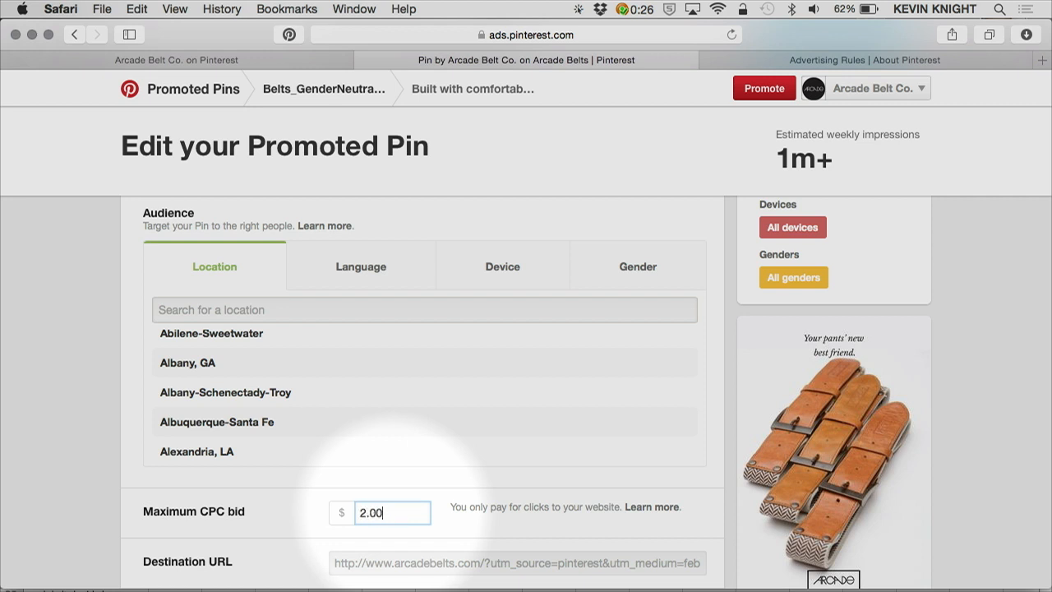
pyautogui.scroll(-3, 403, 493)
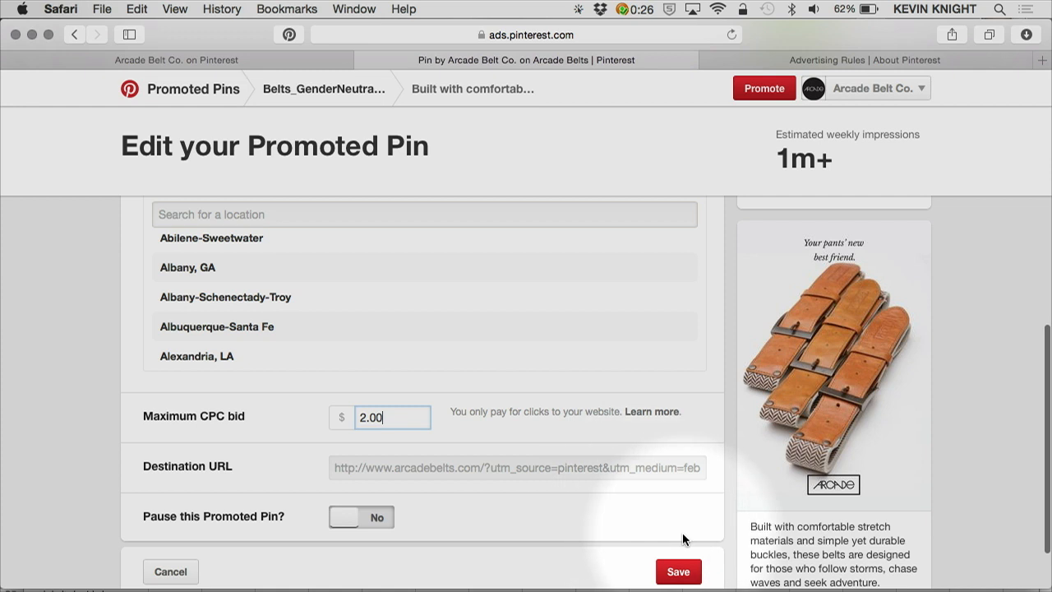
pyautogui.click(678, 570)
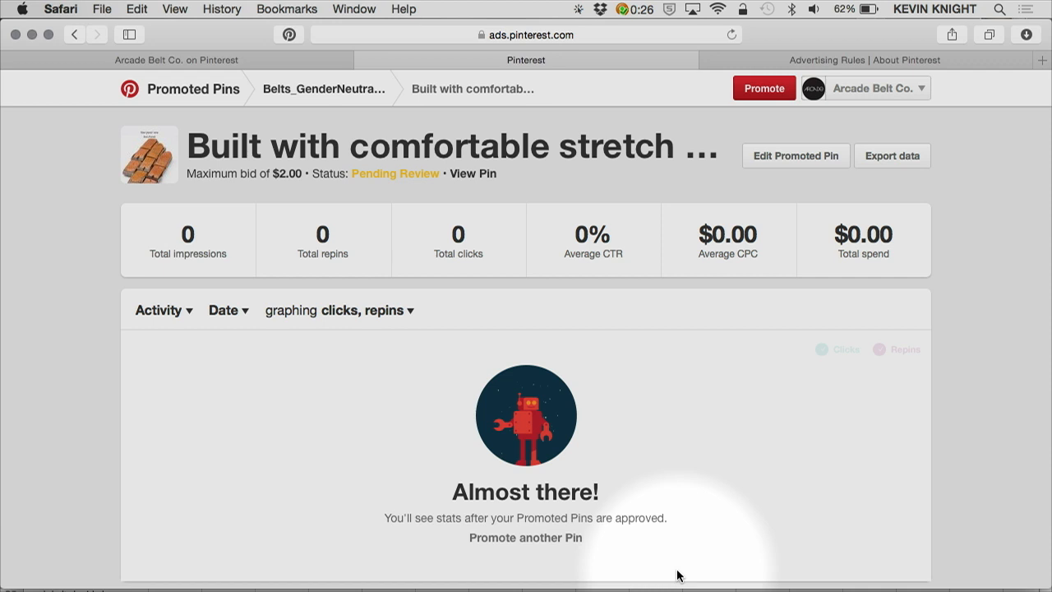
pyautogui.scroll(-5, 529, 369)
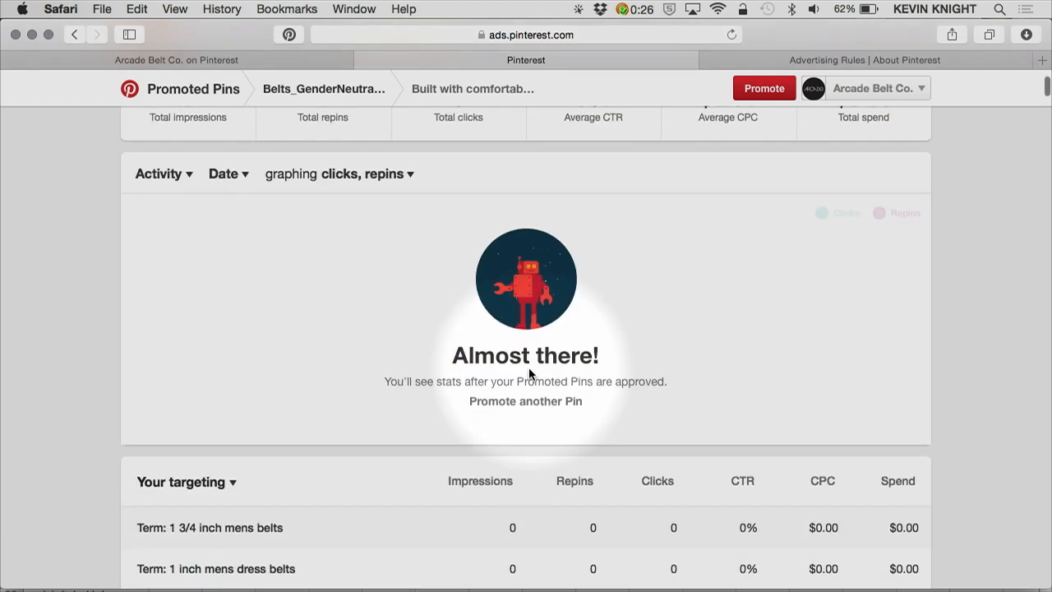
pyautogui.scroll(5, 528, 373)
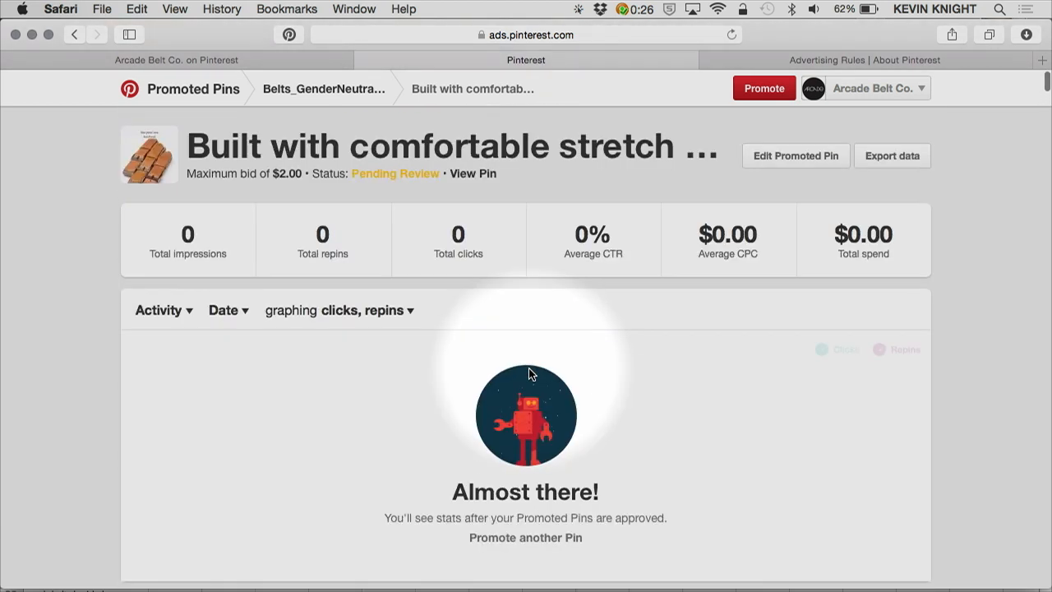